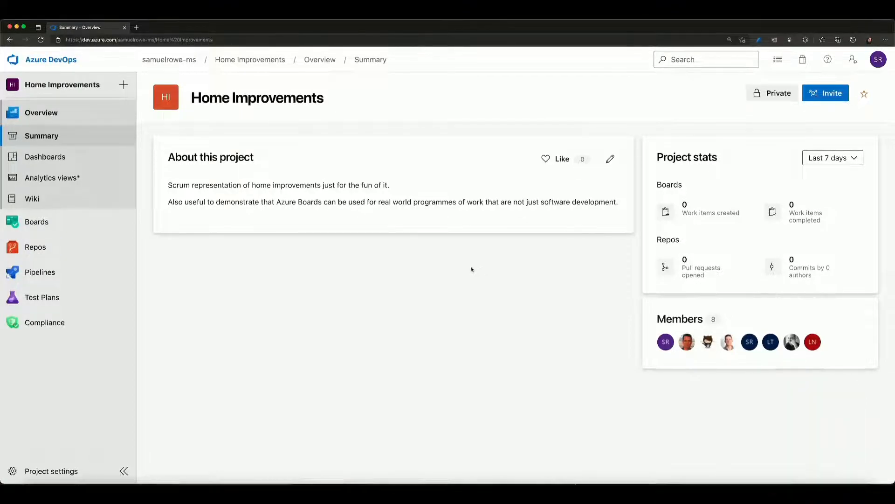
Open the project's work items and view the Assigned to me and My activity lists
click(88, 222)
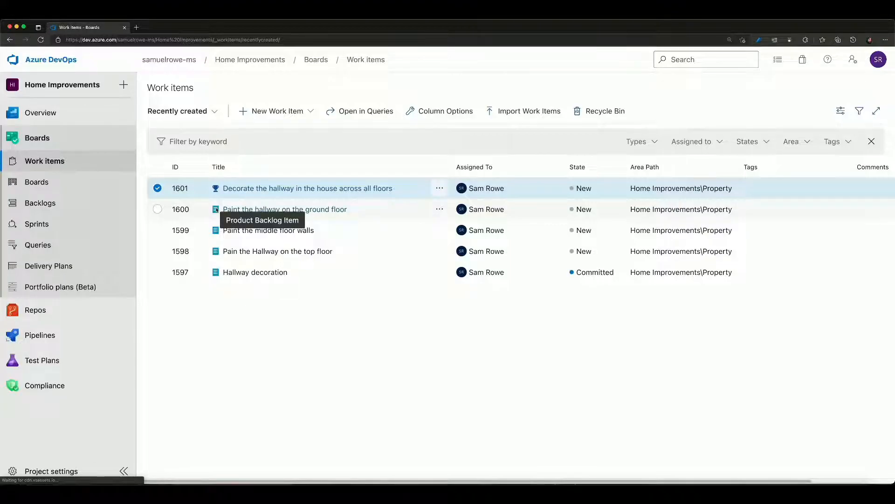
click(214, 114)
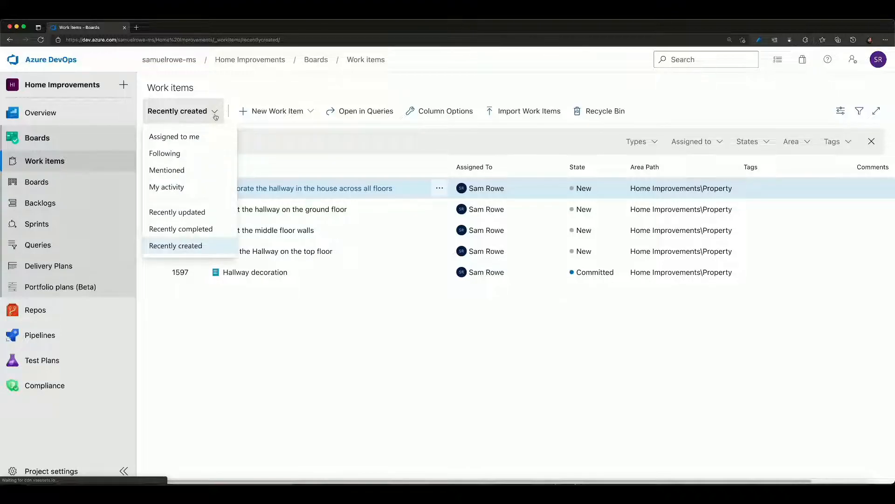
click(204, 135)
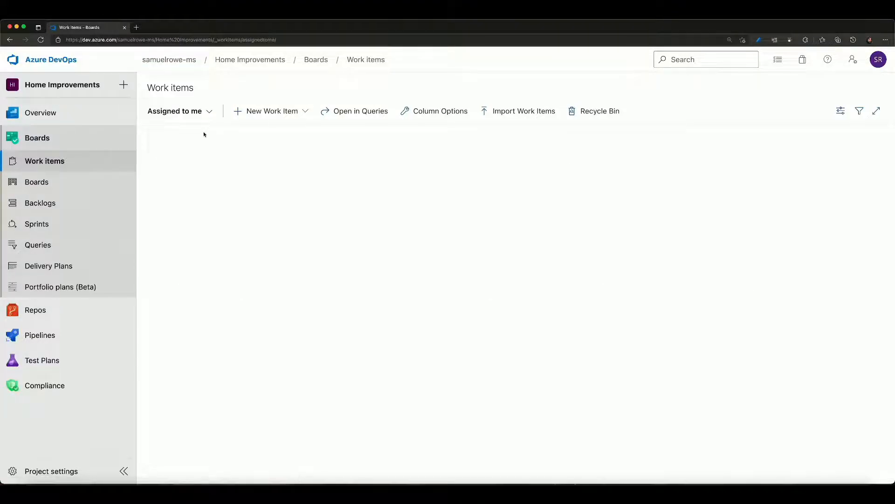
click(205, 118)
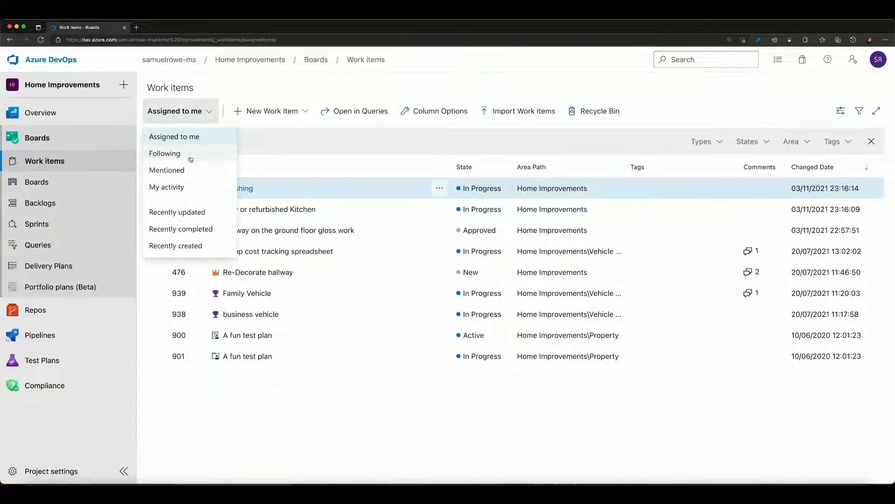
click(194, 186)
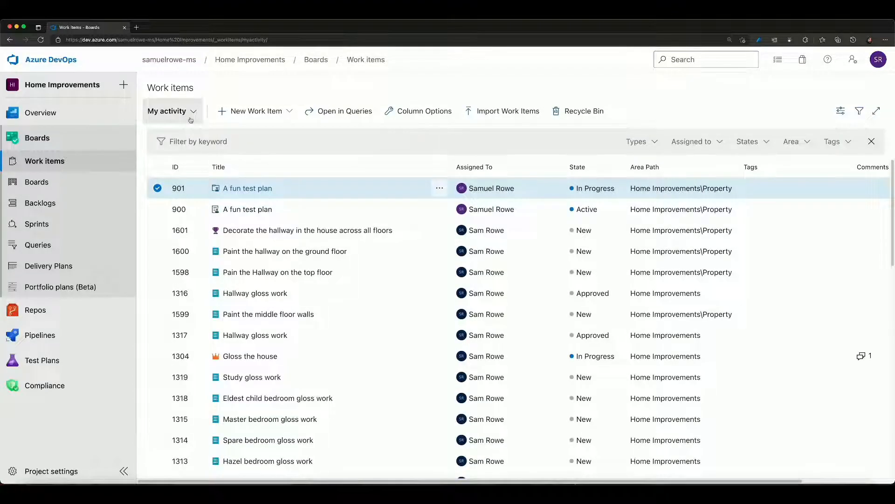
click(190, 119)
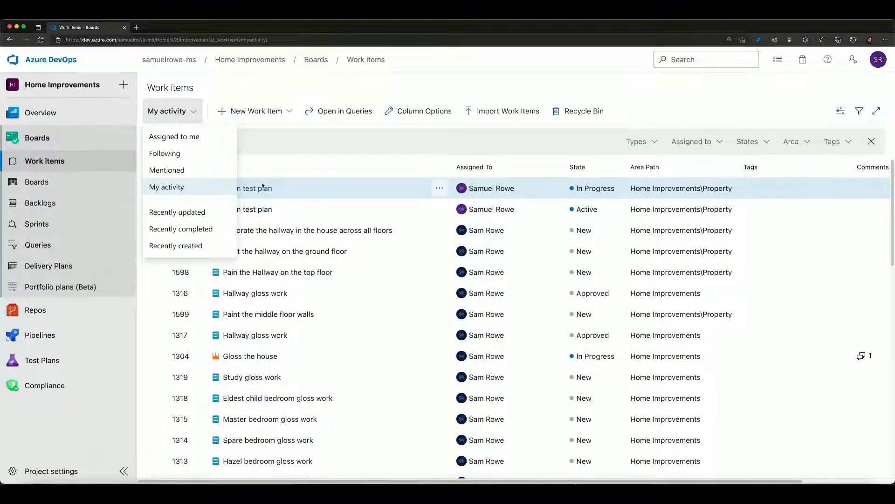
click(624, 120)
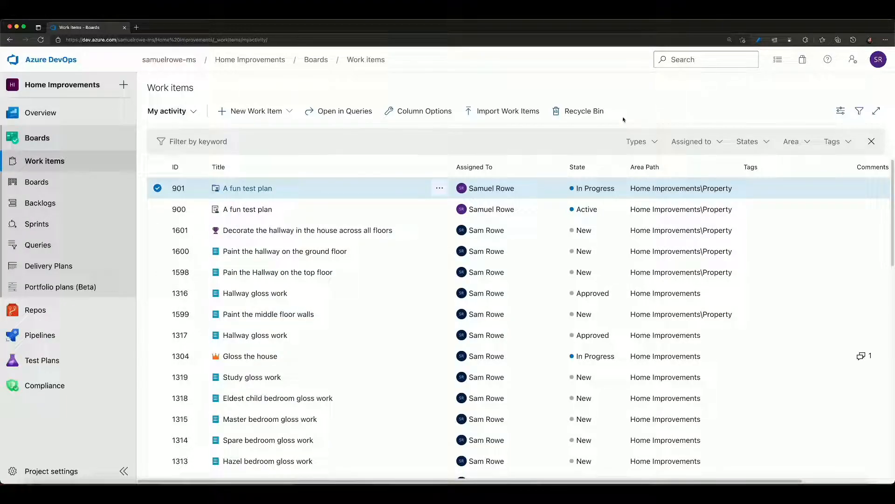
Review the work item types available for creation and the column options of the work items list
click(260, 115)
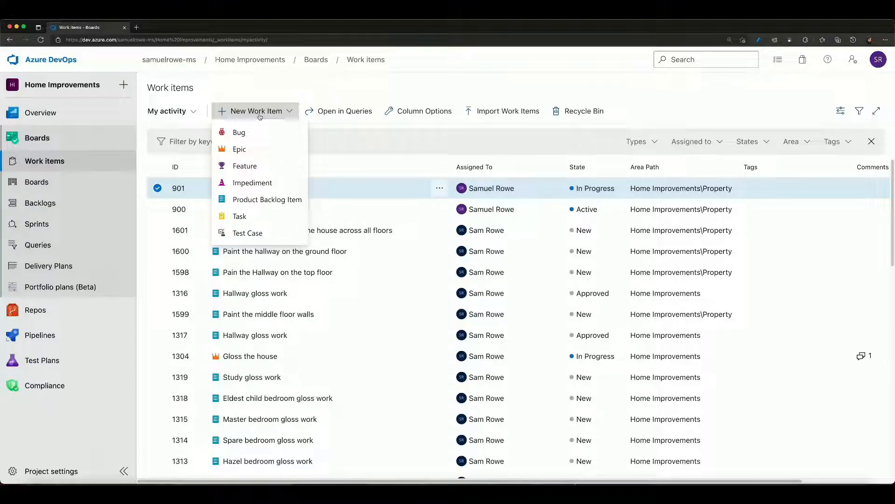
click(666, 104)
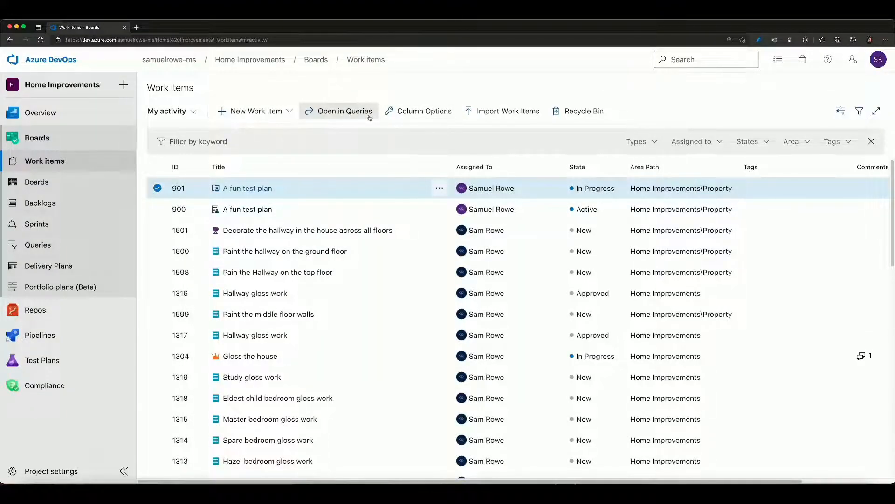
click(412, 116)
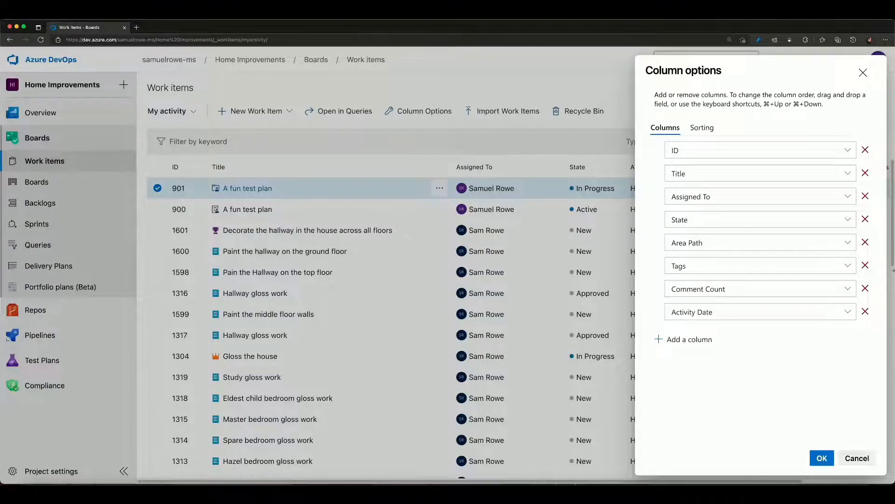
click(856, 458)
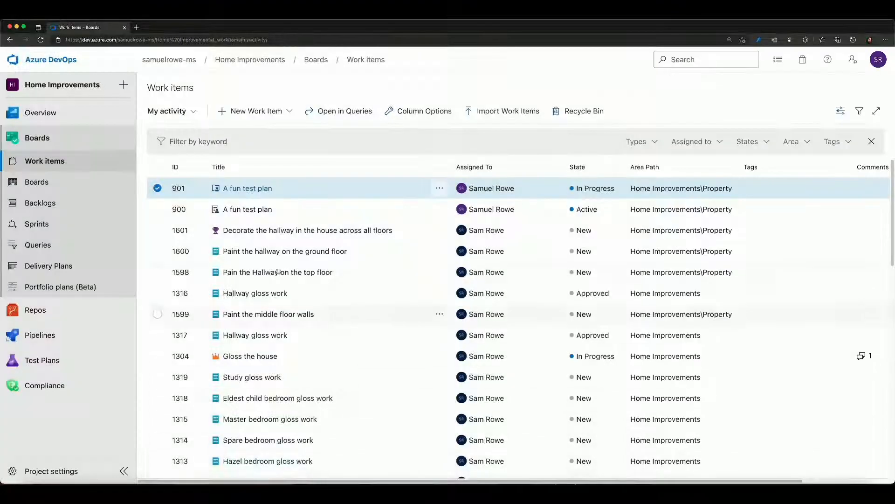
View the recently updated and the recently completed work items
click(196, 110)
click(191, 210)
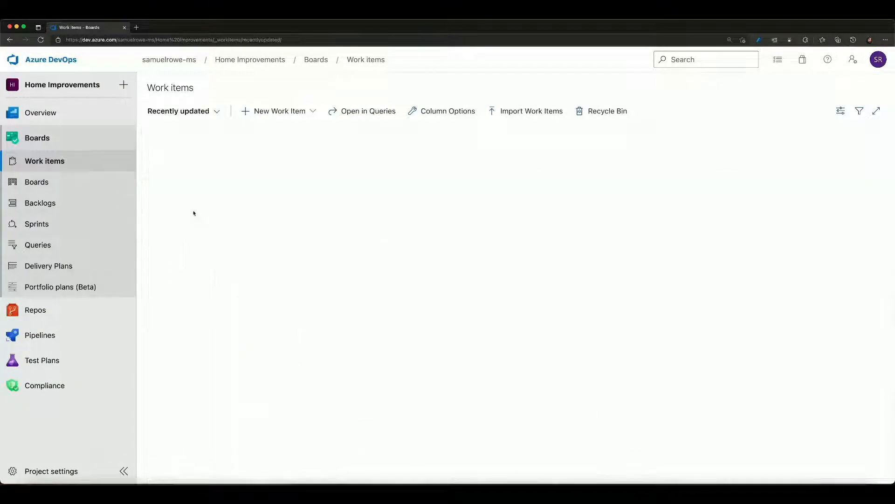
click(197, 111)
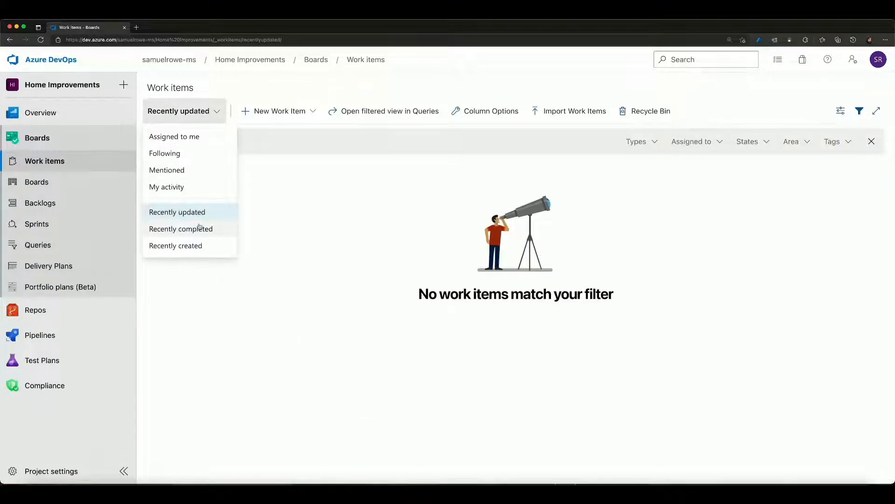
click(200, 228)
Switch to the recently created work items and open the backlog item "Paint the middle floor walls"
click(169, 112)
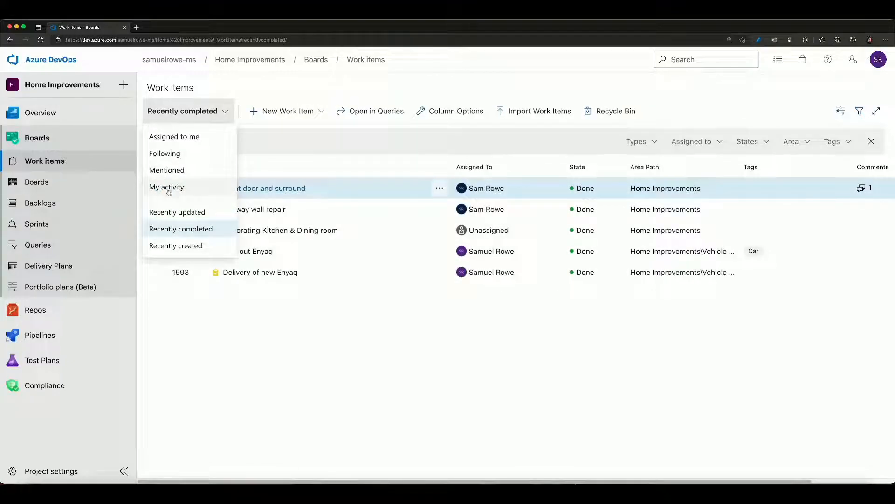
click(194, 243)
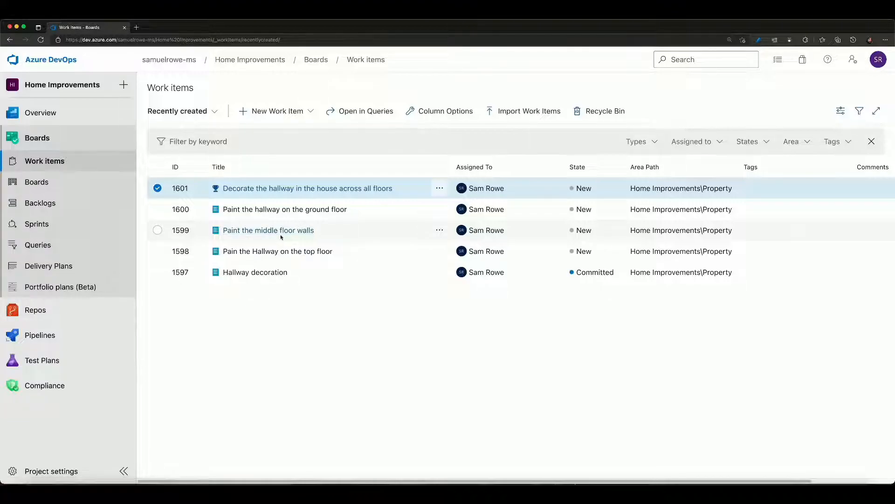
click(267, 231)
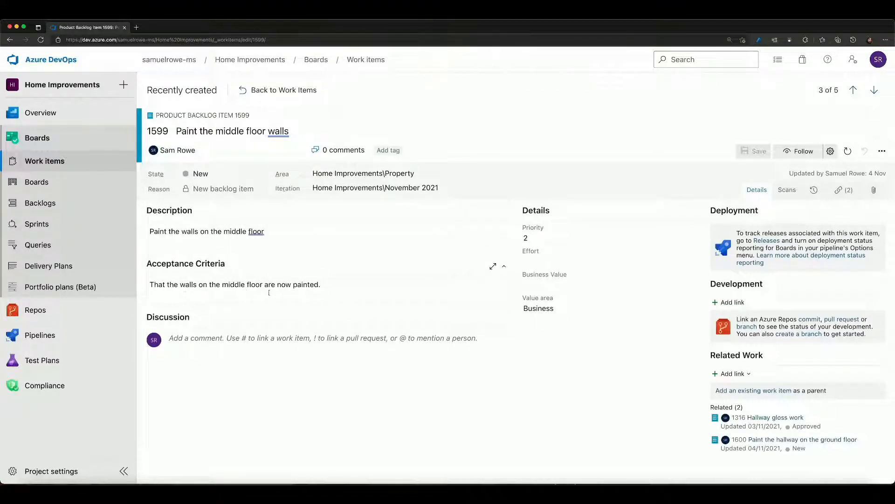
Write the discussion comment "I have the decorator set to come and paint this really soon." and end it with a smiley emoji
click(246, 346)
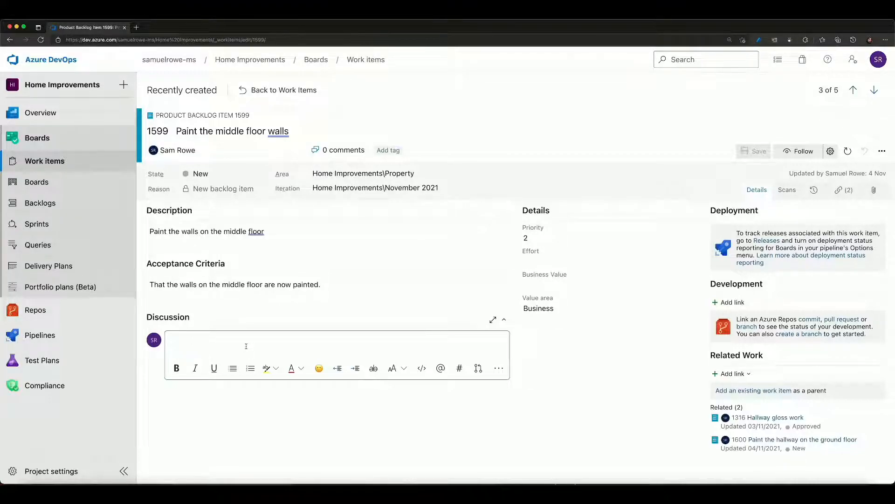
text(I have the decorator s)
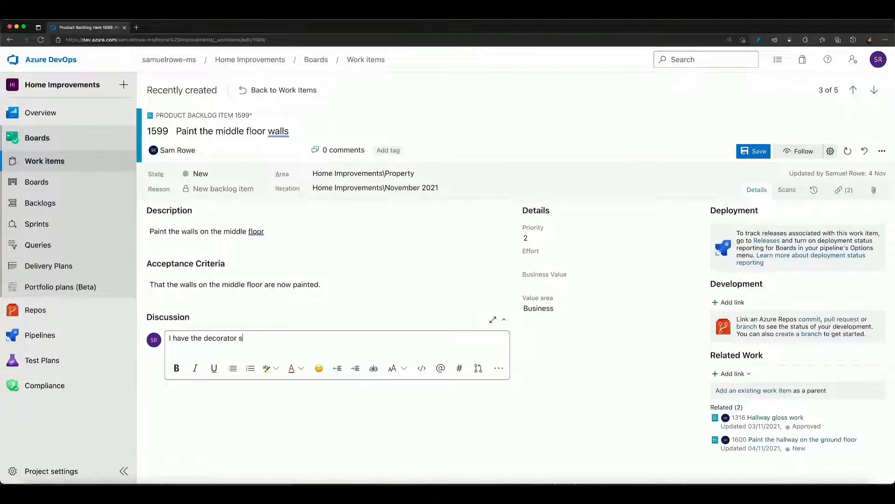
text(et to come and paint this really soon.)
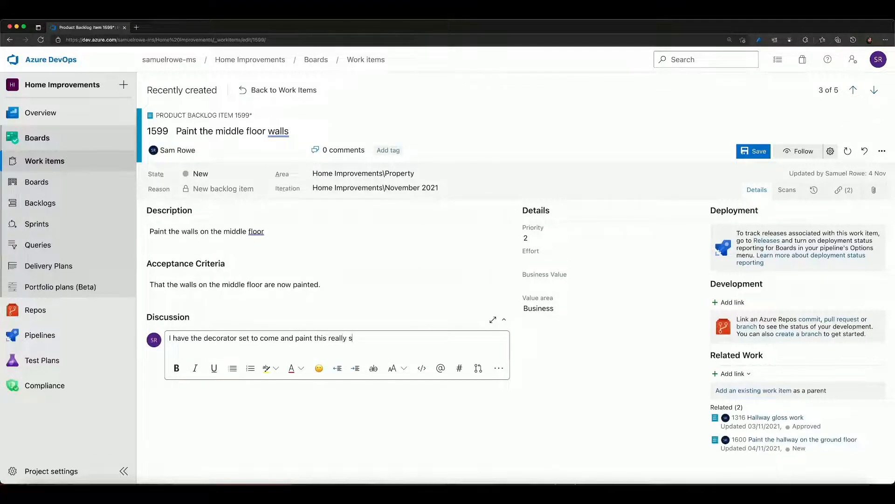
click(319, 367)
click(386, 361)
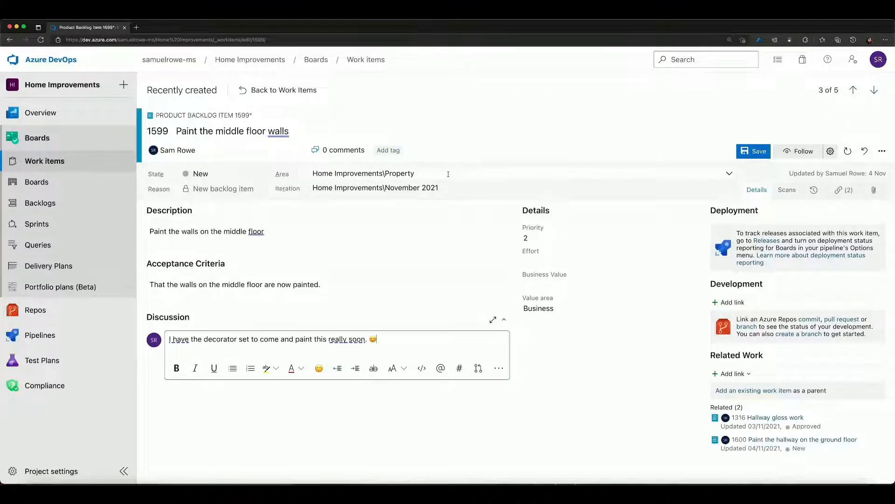
Add the tag "Decoration" to the backlog item and save it
click(389, 150)
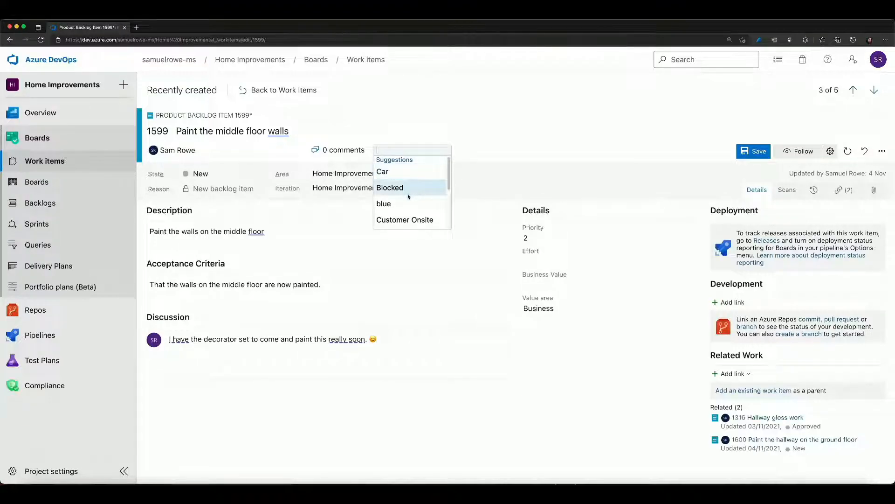
mouse_move(447, 181)
mouse_down()
mouse_move(447, 219)
mouse_move(446, 166)
mouse_up()
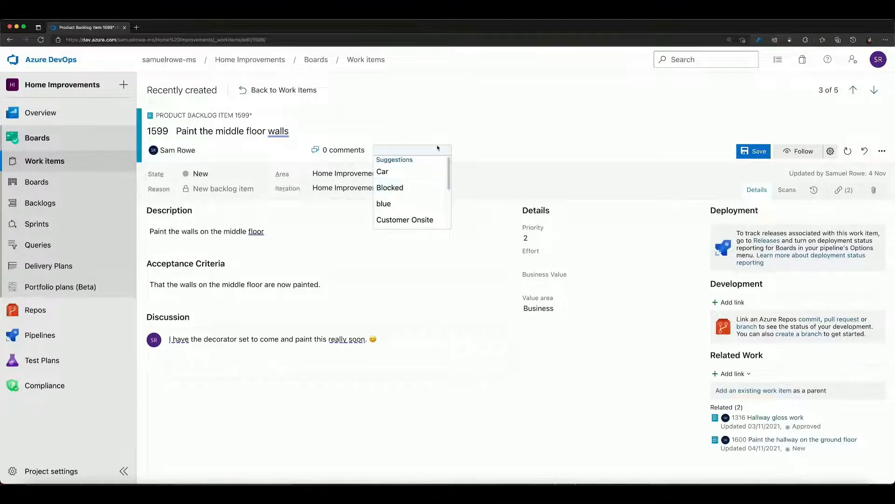
text(D)
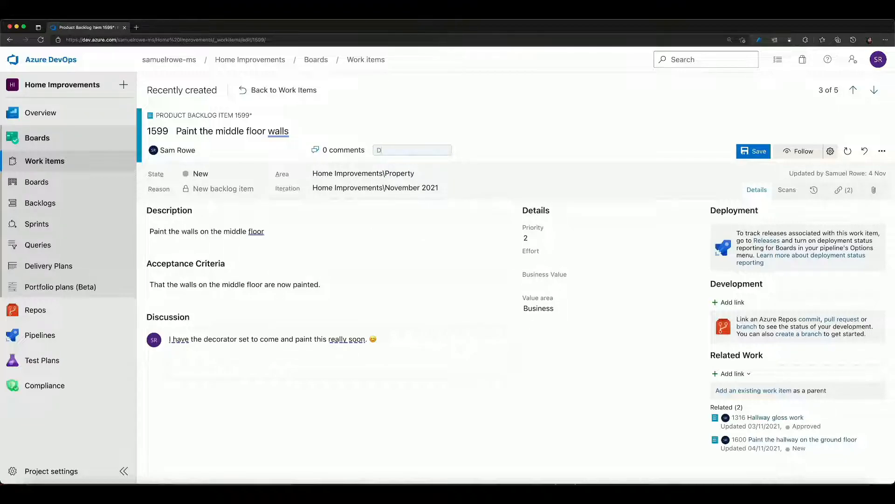
text(ecoration)
key(Return)
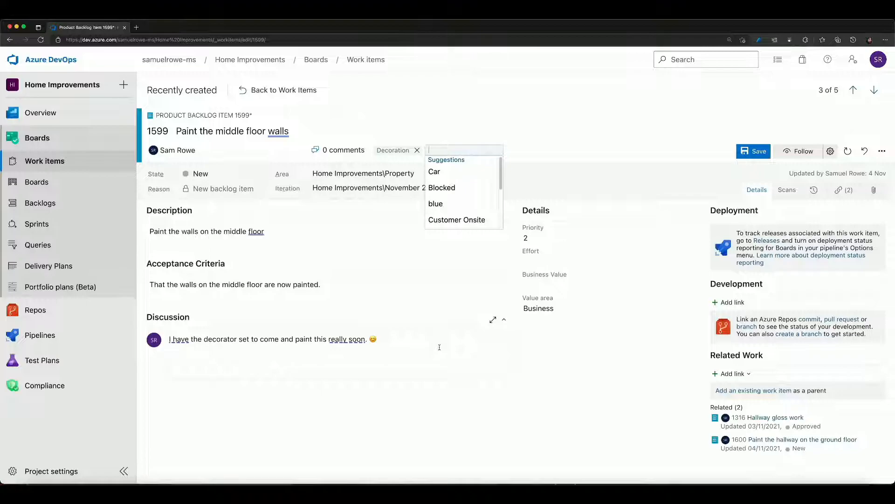
click(745, 155)
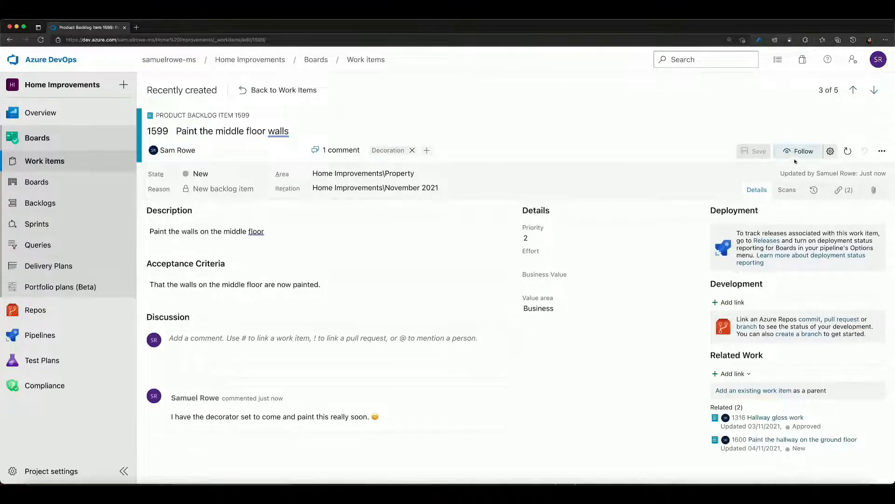
Review the backlog item's state graph and its full change history
click(813, 192)
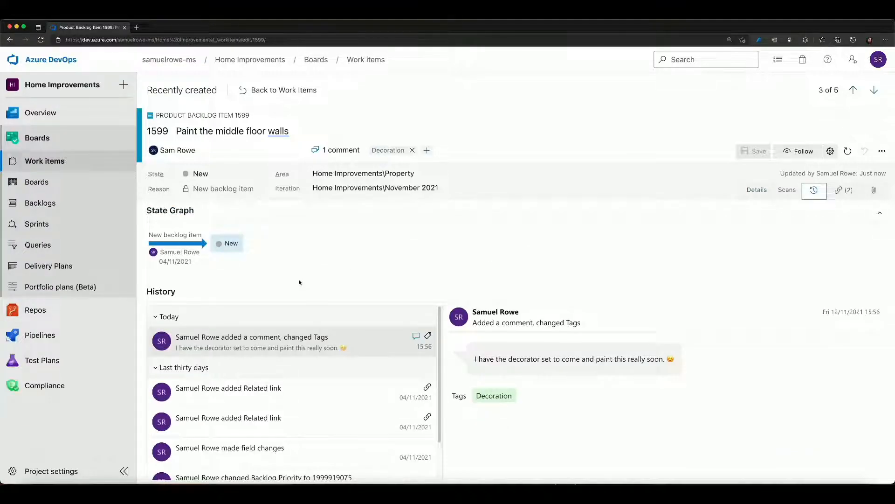
scroll(295, 348, down, 2)
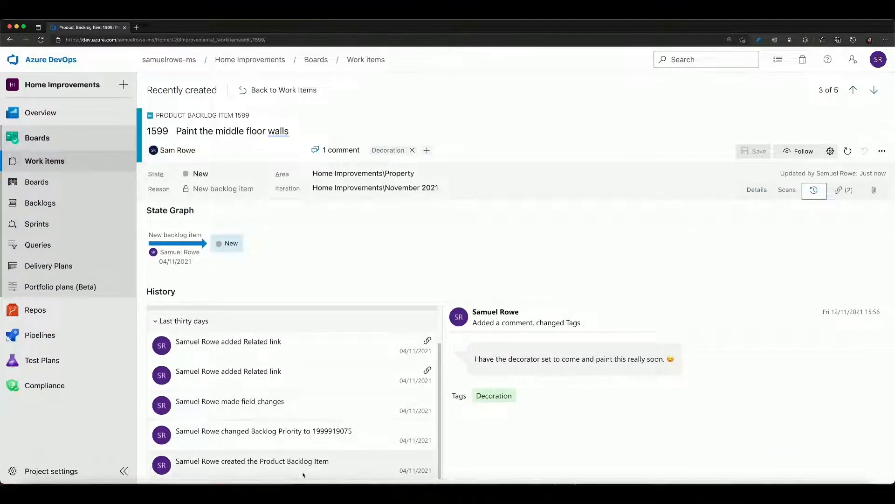
scroll(305, 455, up, 2)
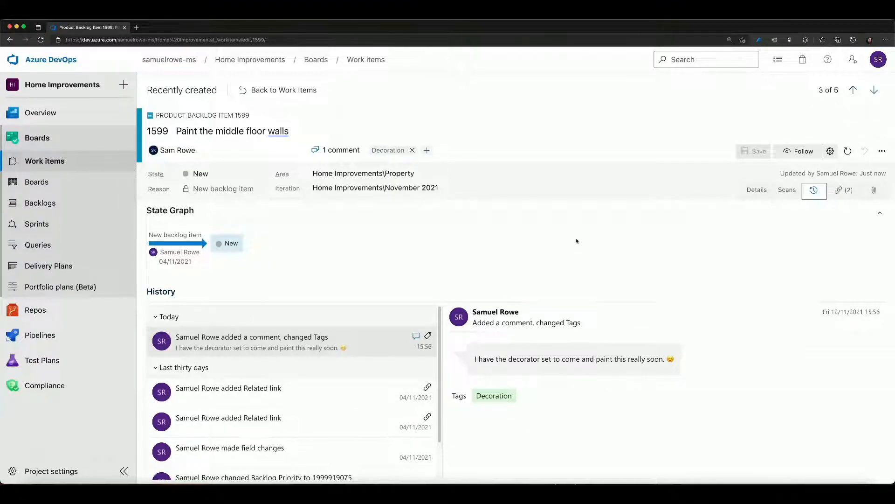
Examine the backlog item's links, the options for adding a link, and its attachments
click(853, 198)
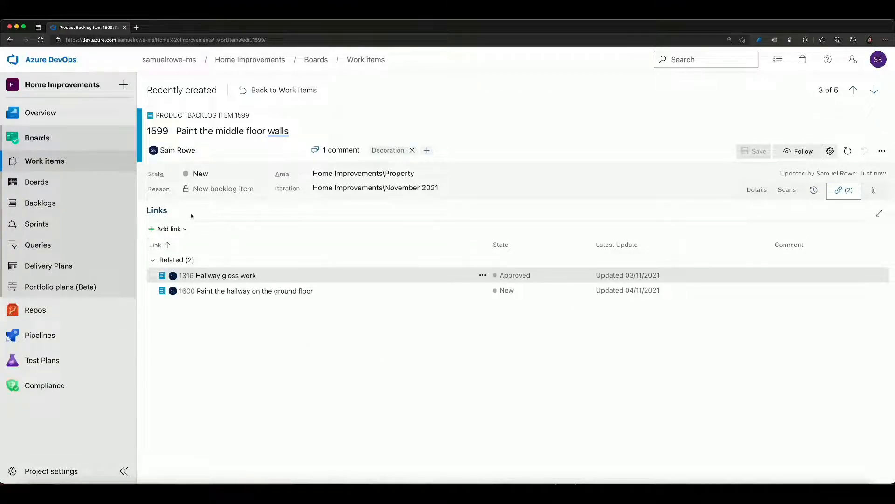
click(170, 229)
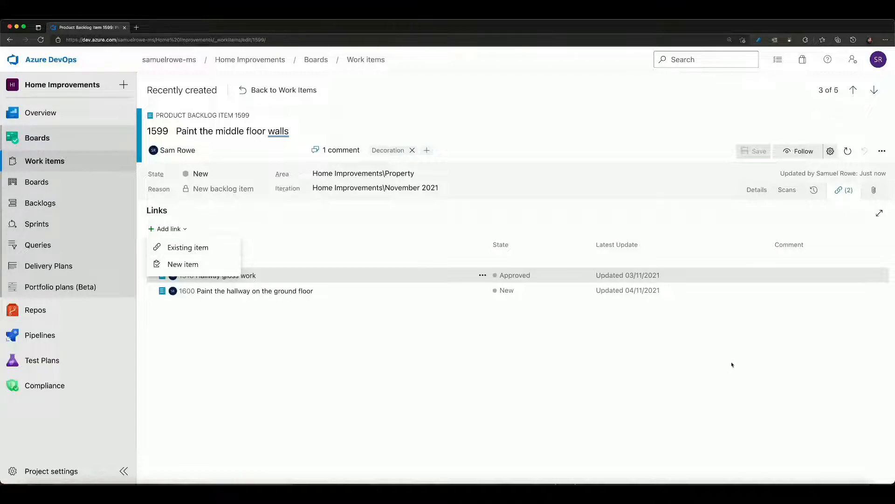
click(874, 191)
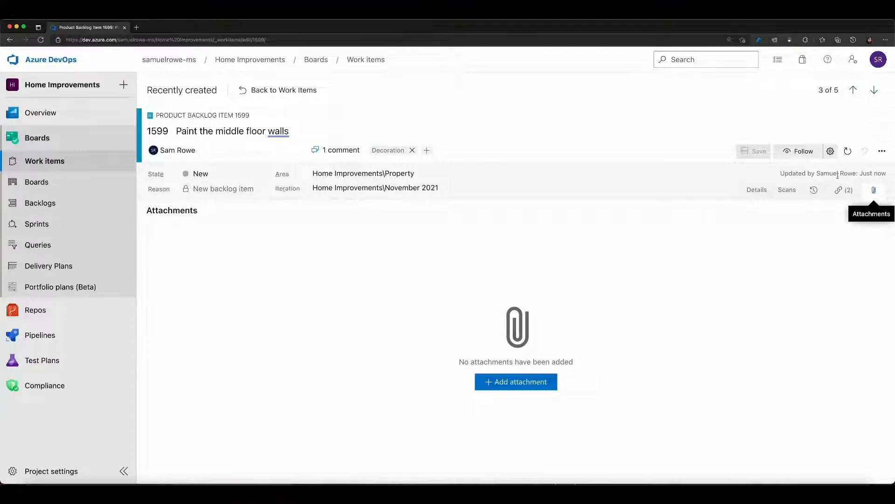
Follow the backlog item and check its notification settings without changing them
click(802, 155)
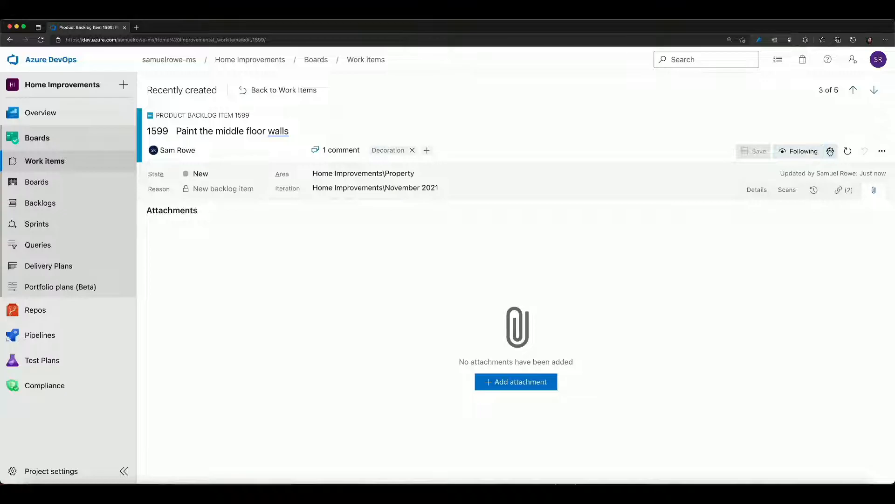
click(830, 151)
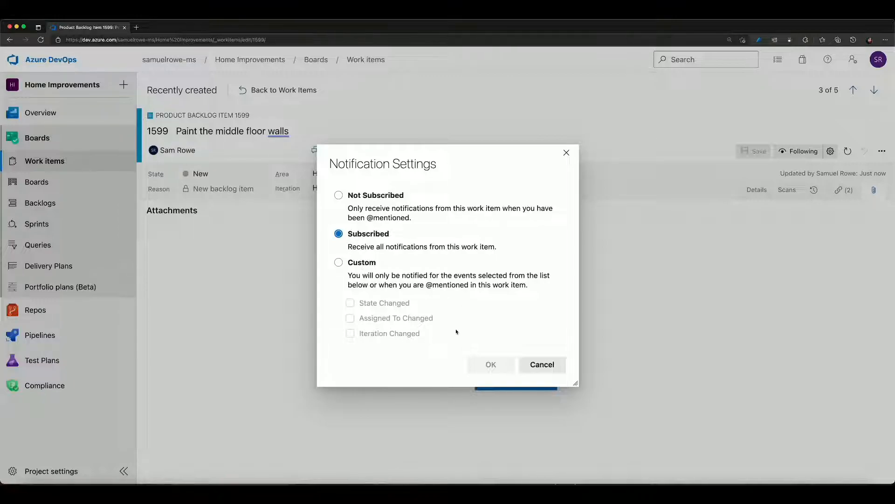
click(542, 364)
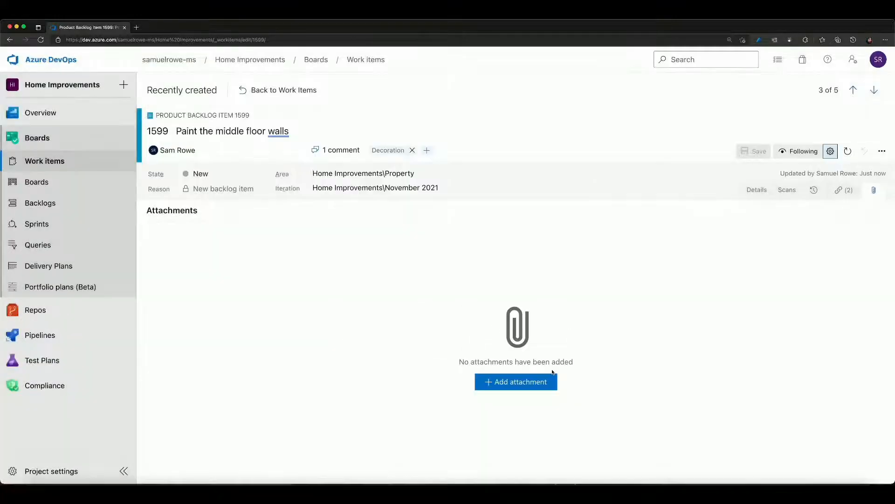
Review the additional actions available for the backlog item, such as changing its type, copying it and applying templates
click(882, 152)
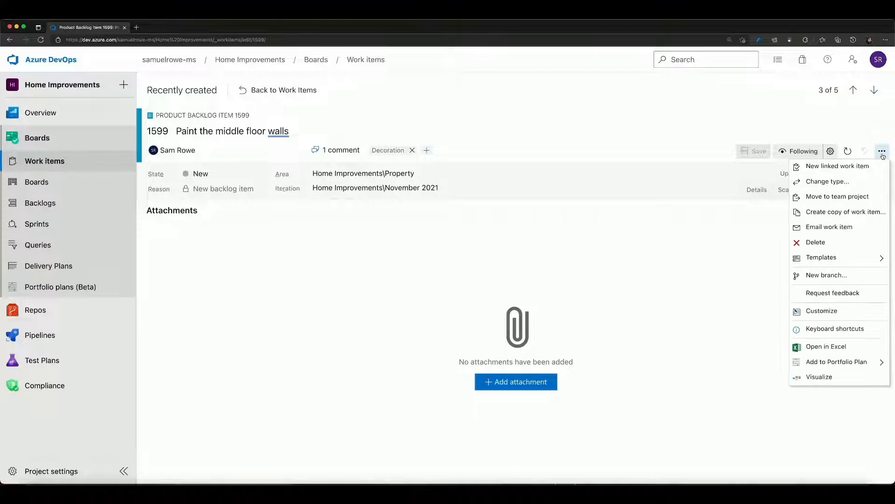
click(882, 154)
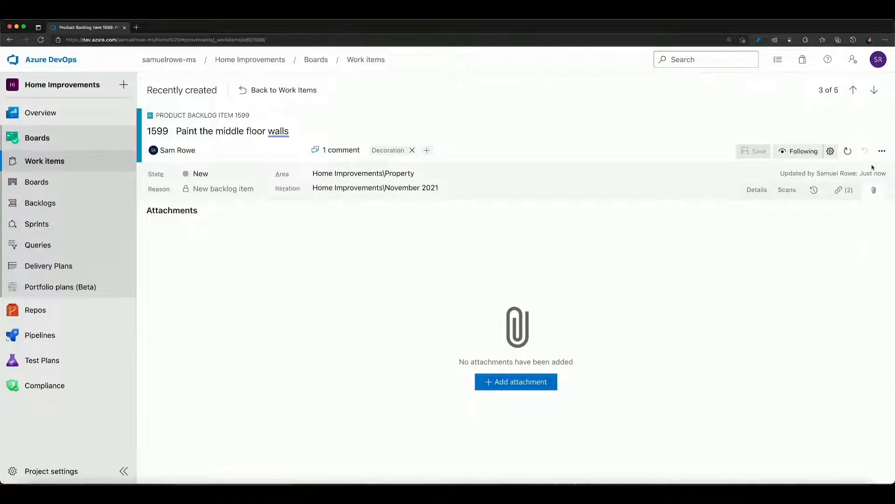
click(882, 151)
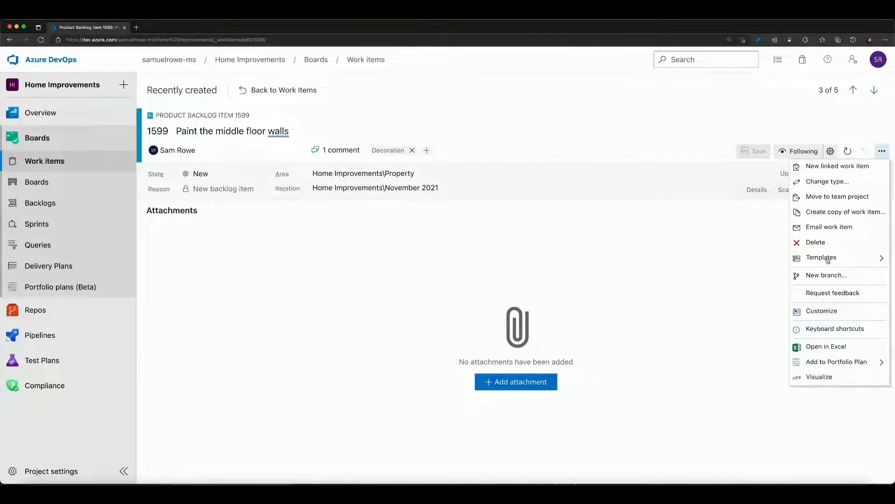
click(639, 157)
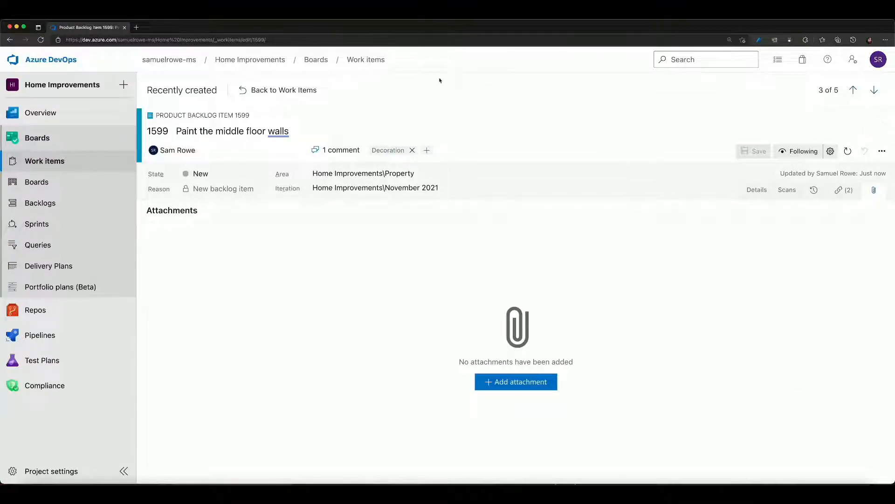
Open the team's board, view it at the Epics, Features and Backlog items levels, and check its filter options
click(84, 183)
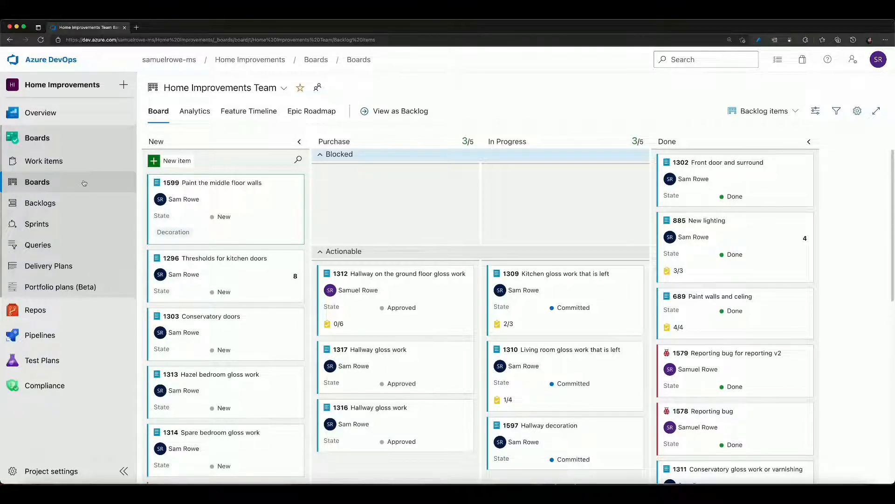
click(759, 114)
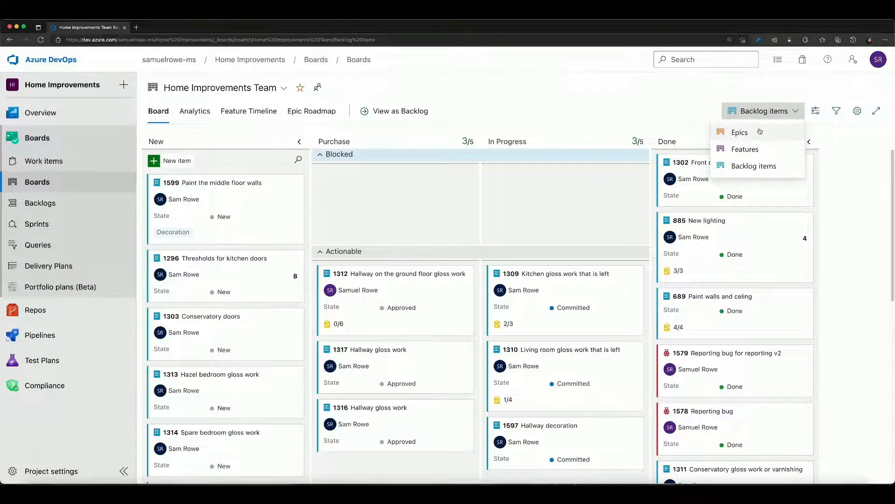
click(759, 132)
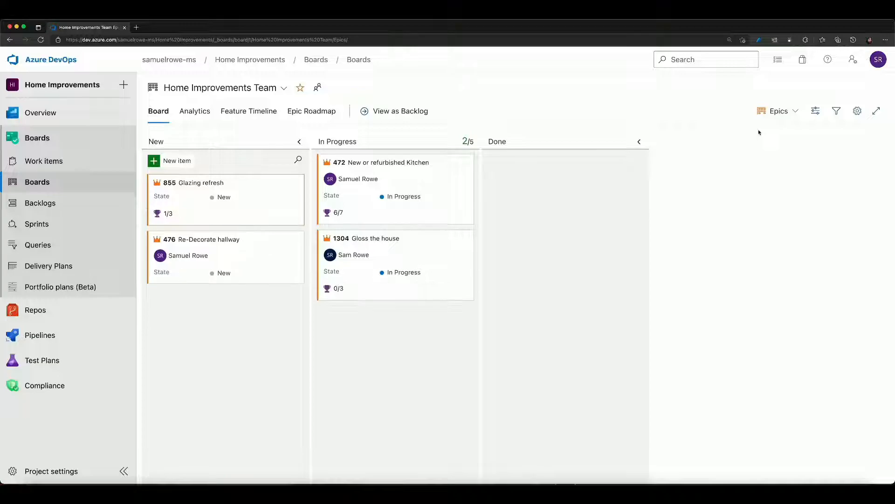
click(775, 114)
click(781, 155)
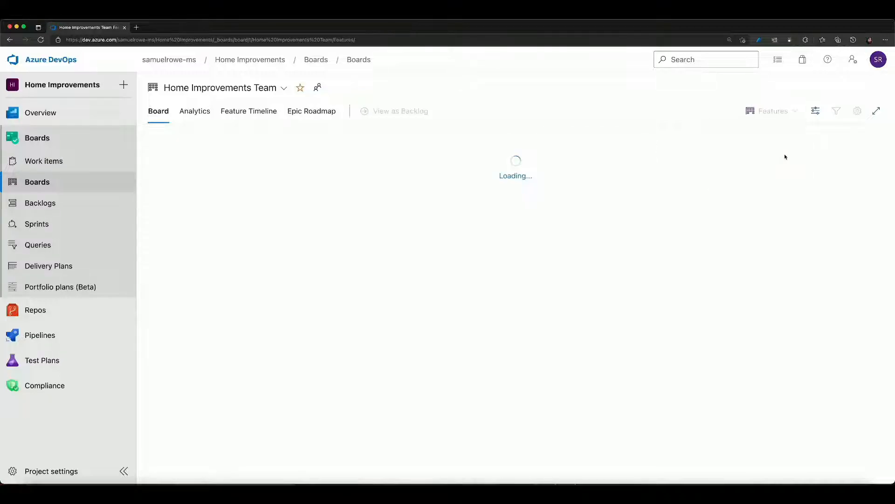
click(781, 114)
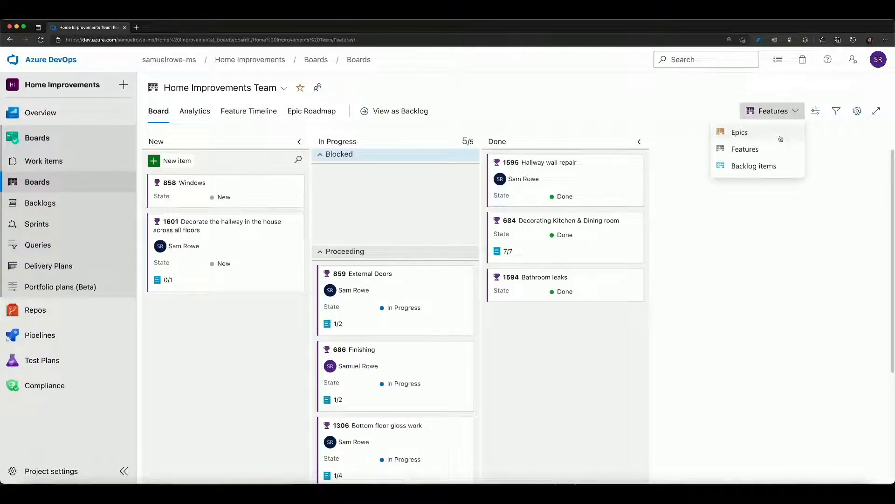
click(766, 167)
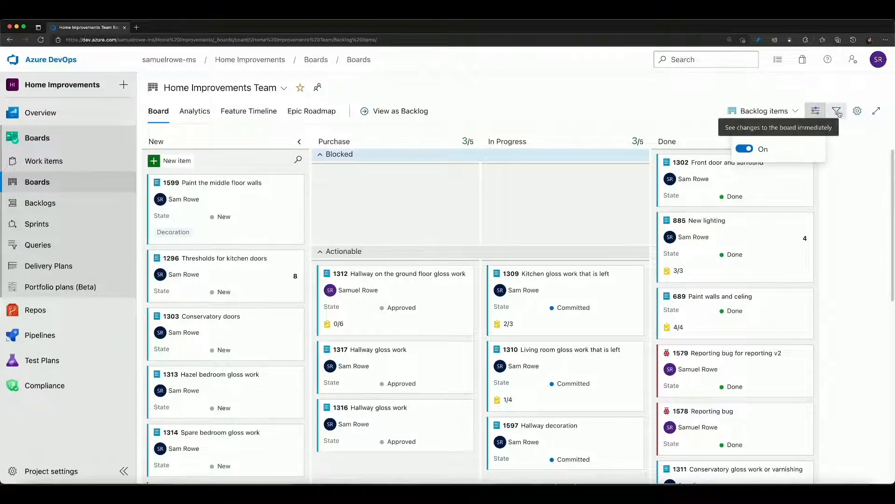
click(837, 112)
click(837, 111)
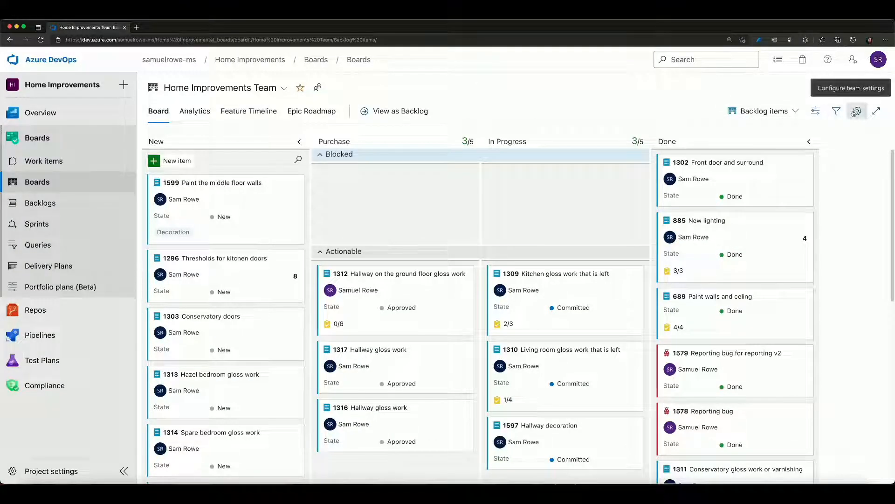
Open the board's settings and review the column configuration for Purchase, In Progress and Done
click(857, 111)
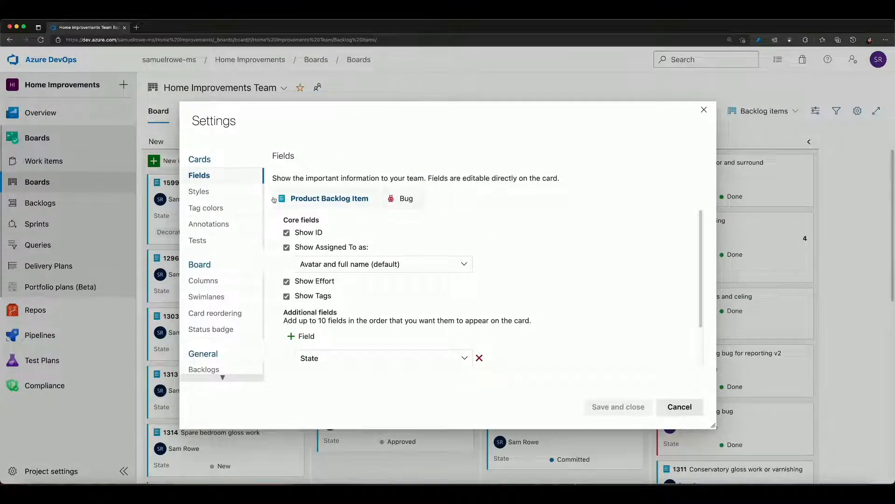
click(219, 281)
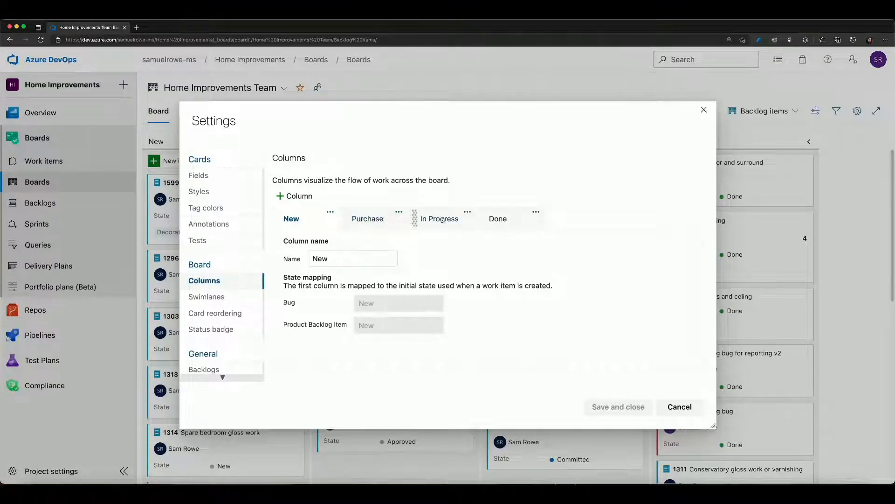
click(373, 226)
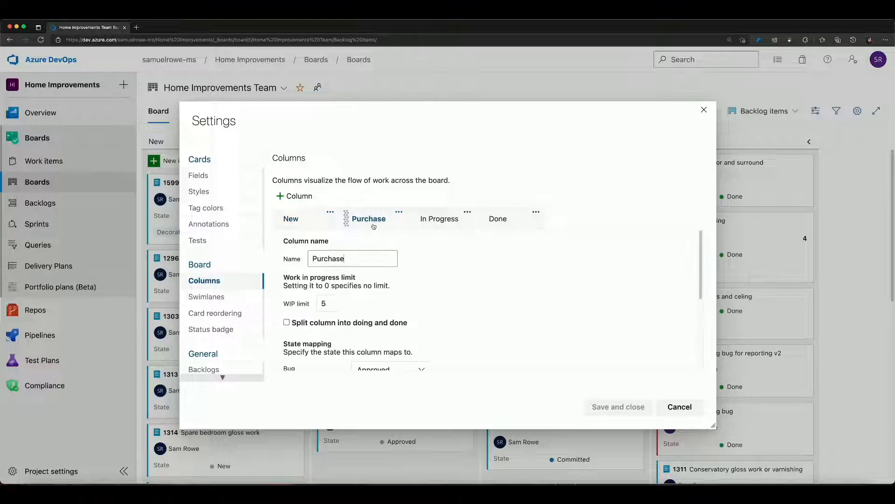
click(435, 217)
click(493, 223)
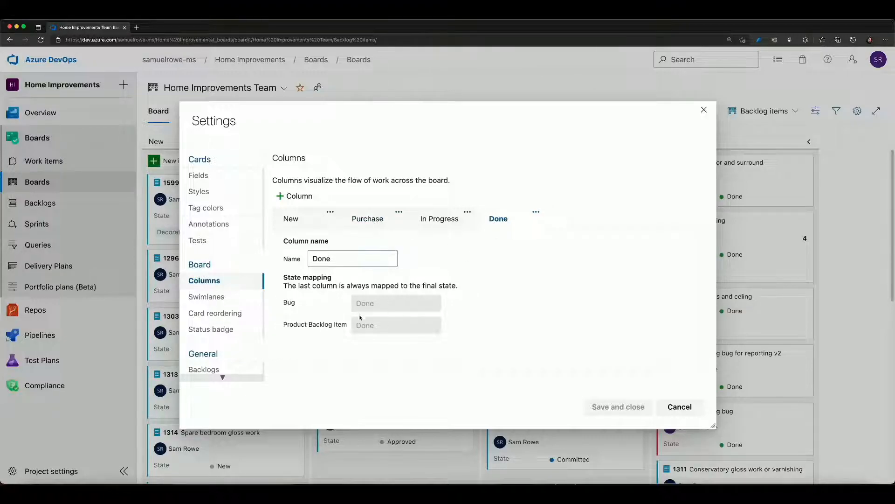
Examine the In Progress column's WIP limit, bug state mapping options and definition of done without changing them
click(433, 224)
scroll(464, 312, down, 5)
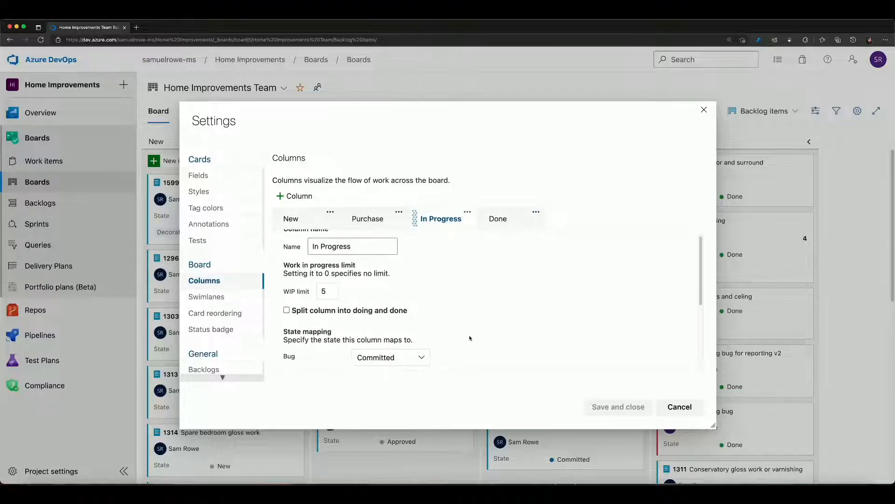
scroll(469, 334, up, 2)
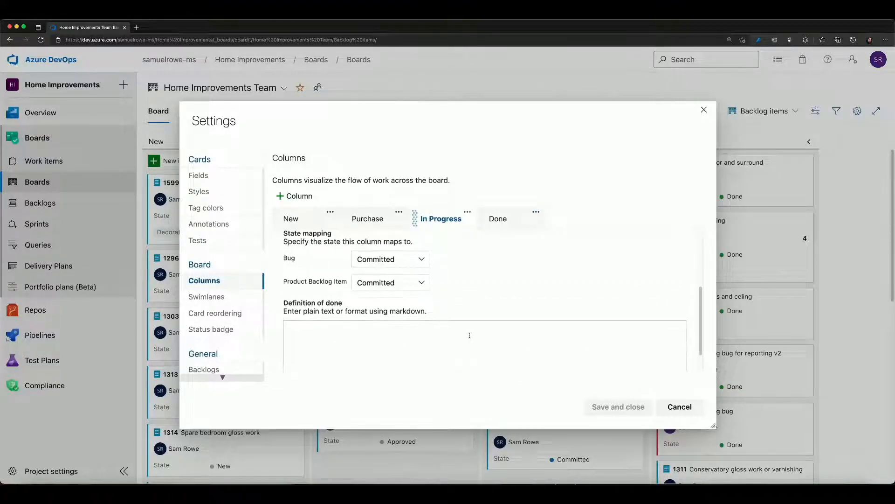
click(424, 271)
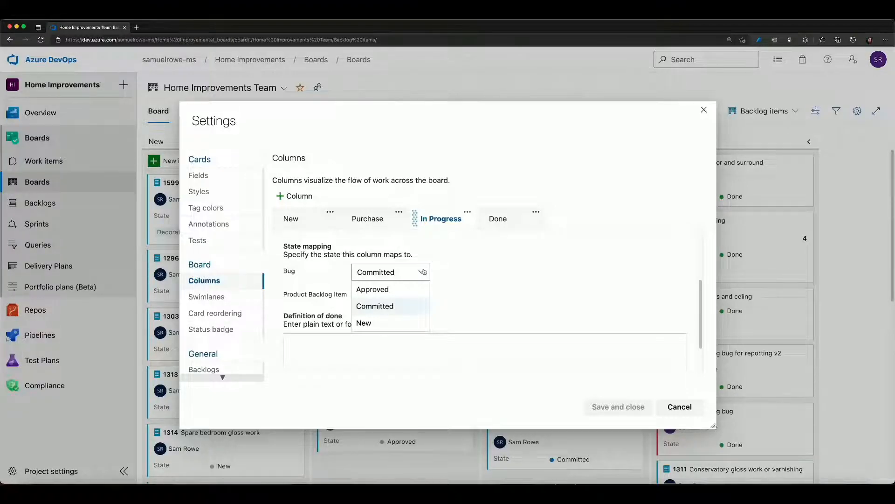
click(422, 272)
scroll(504, 290, down, 2)
click(311, 316)
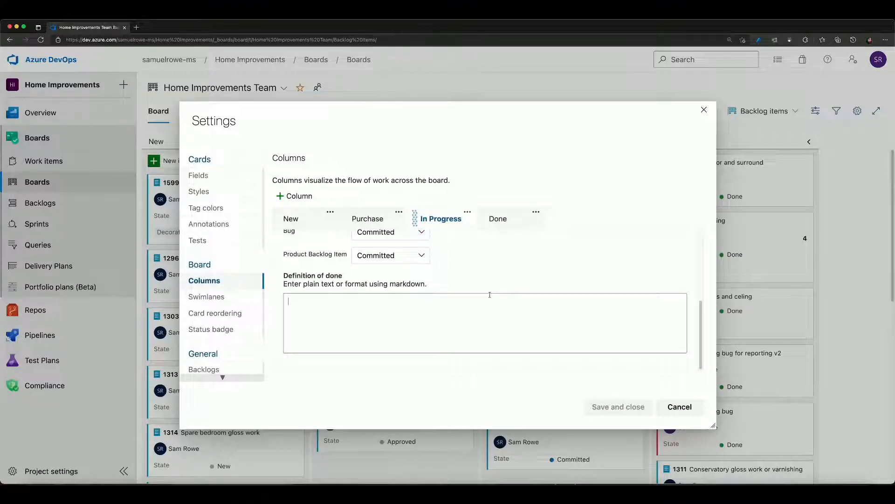
scroll(585, 257, up, 5)
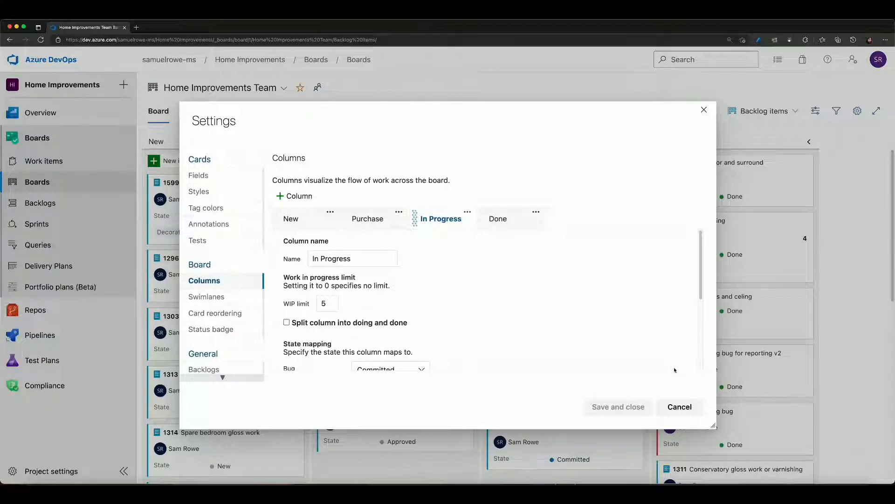
Review the Blocked and Actionable swimlanes and the insertion options, and leave the board settings without saving
click(226, 303)
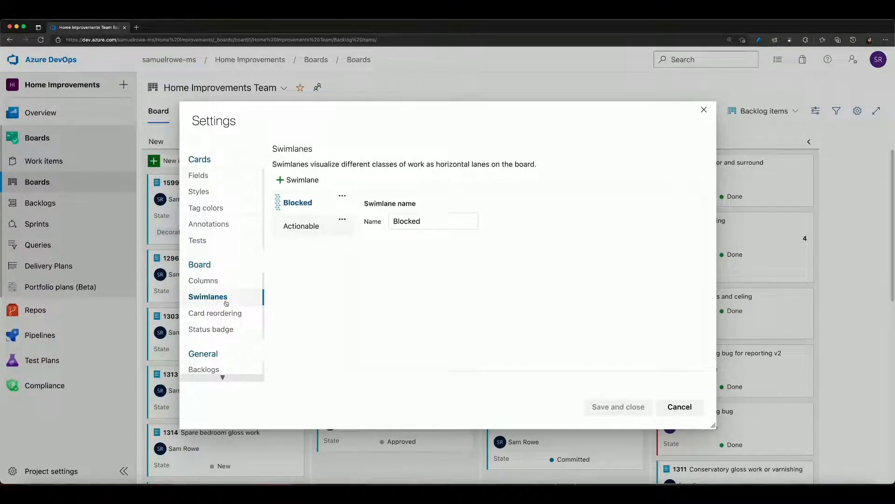
click(304, 229)
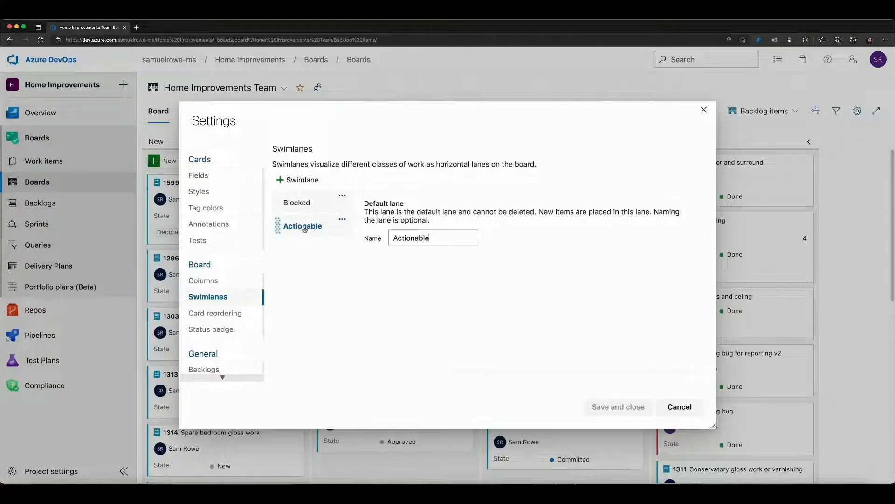
click(344, 219)
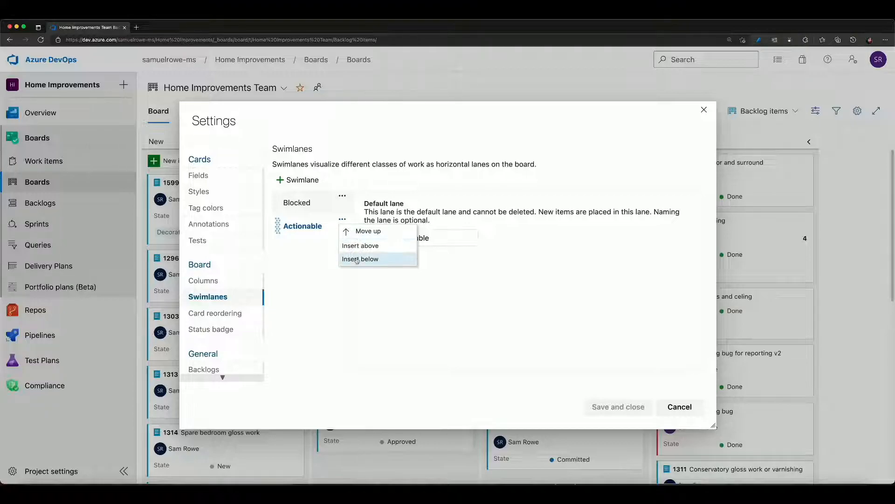
click(581, 316)
click(679, 407)
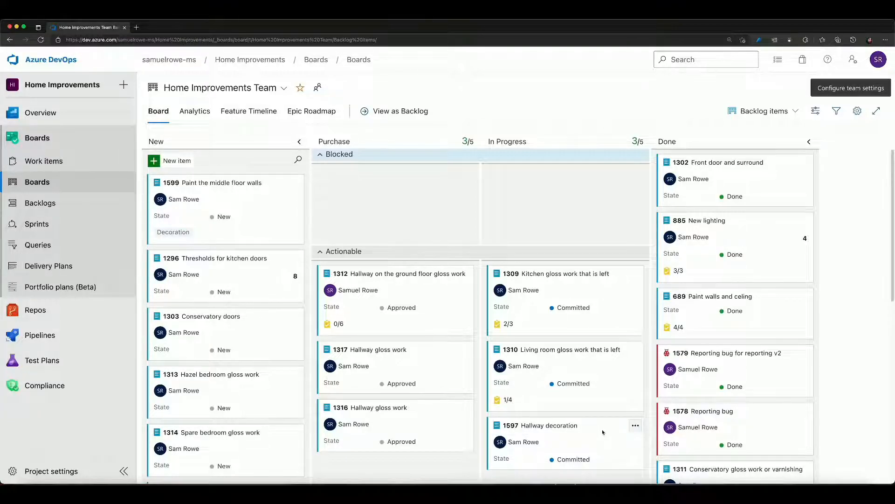
Move item 1597 Hallway decoration to Done, and set the state of item 1316 Hallway gloss work to Committed
drag(602, 432, 769, 215)
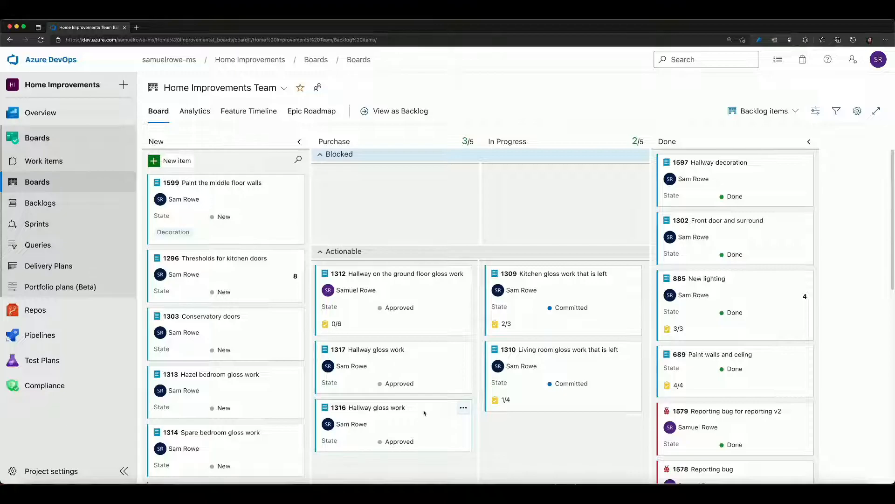
click(405, 442)
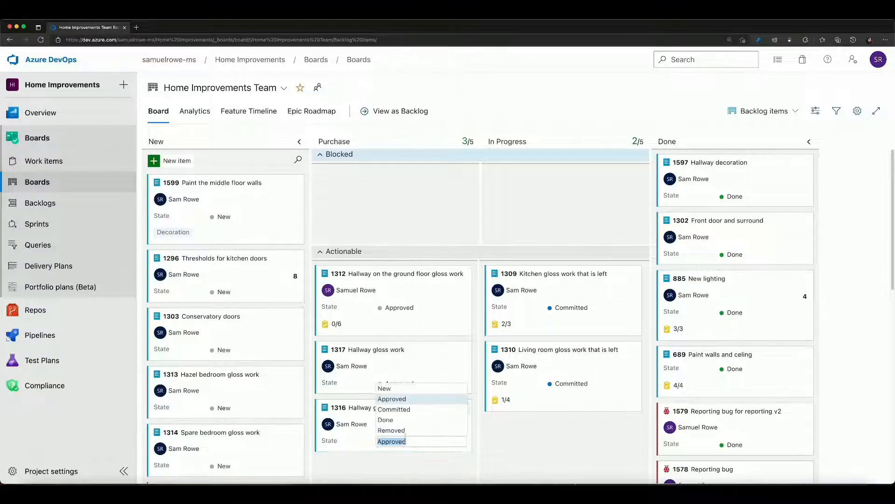
click(406, 410)
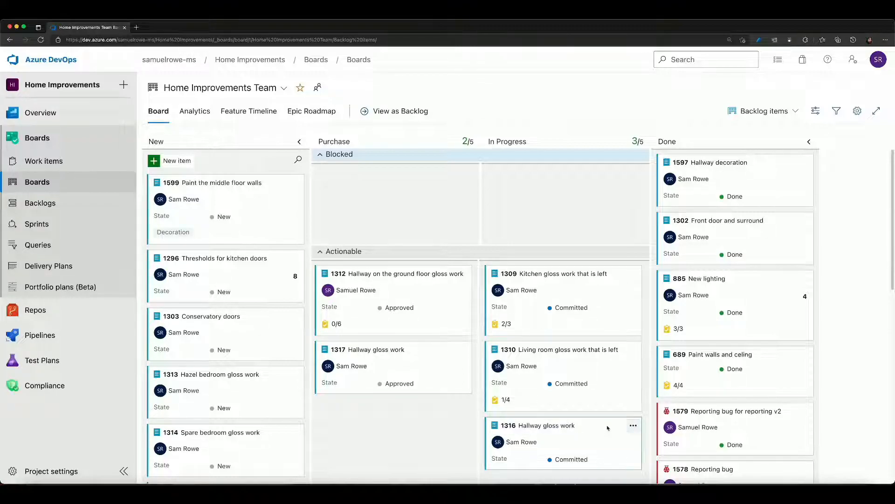
Move item 1317 to In Progress in the Actionable lane and item 1312 to In Progress in the Blocked lane
drag(432, 354, 612, 294)
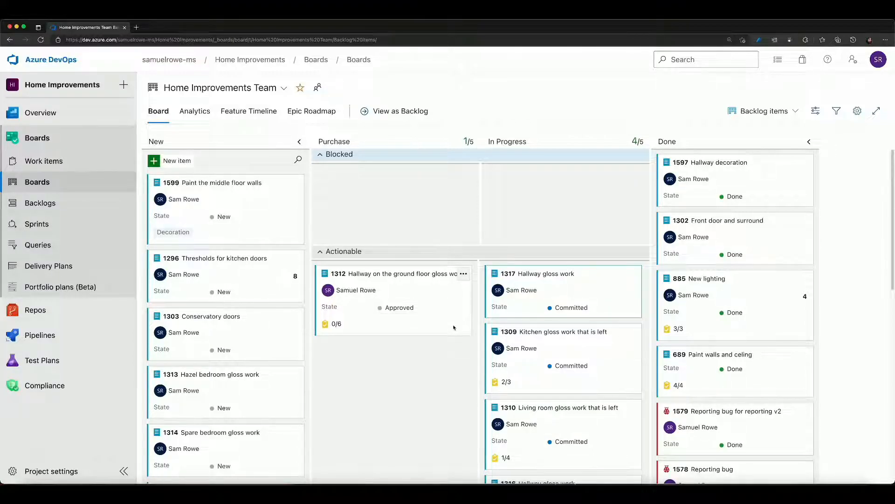
drag(455, 328, 618, 226)
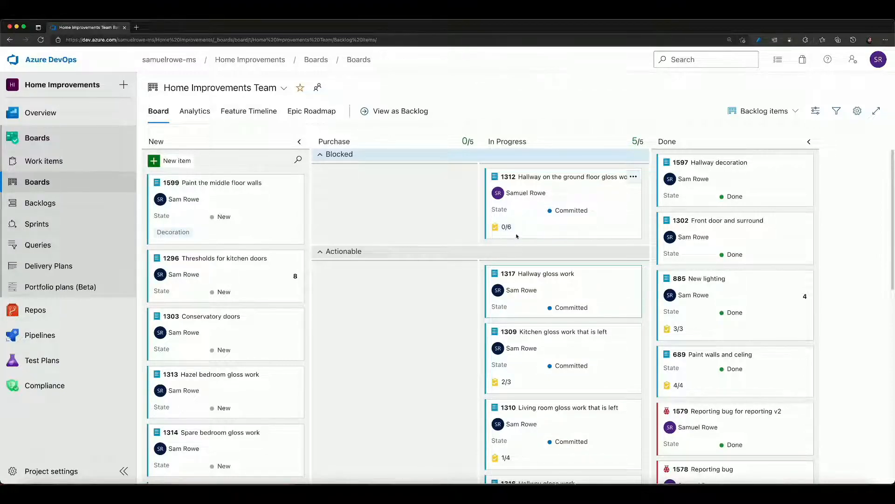
Expand the task checklist on item 1312 and check the backlog levels offered for the board
click(500, 228)
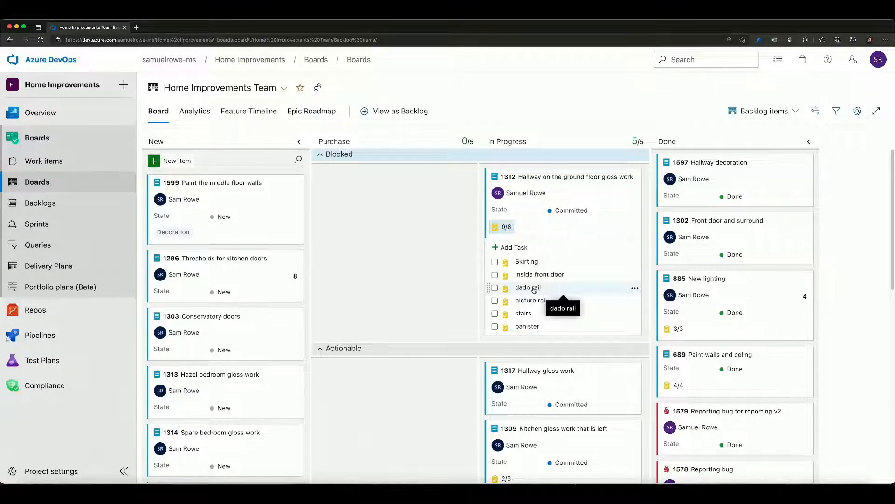
click(750, 113)
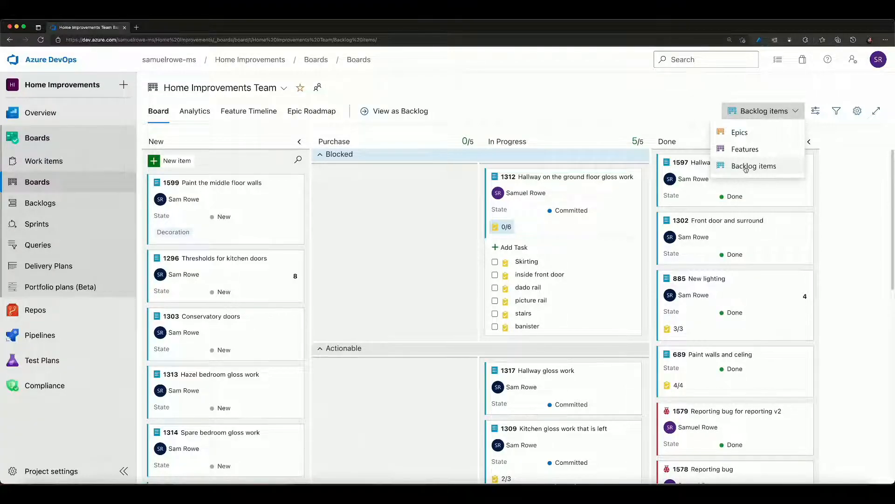
click(663, 110)
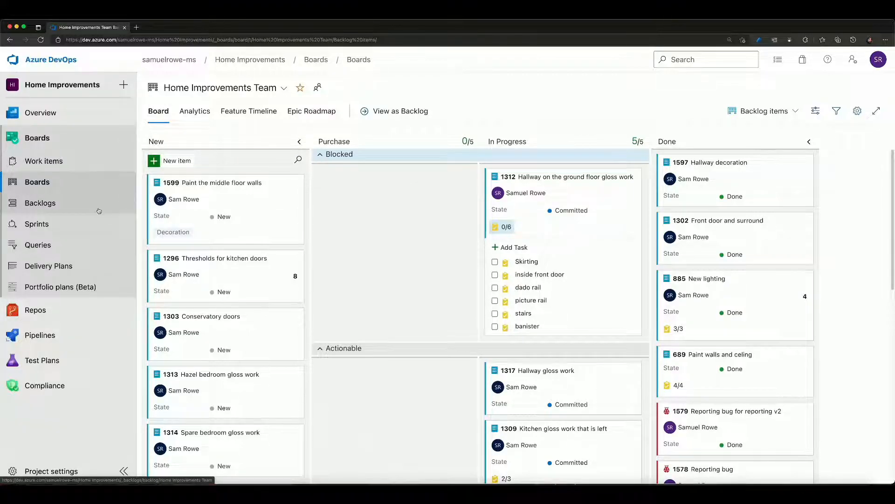
Open the team's backlog and look through its hierarchy of epics, features and backlog items
click(61, 206)
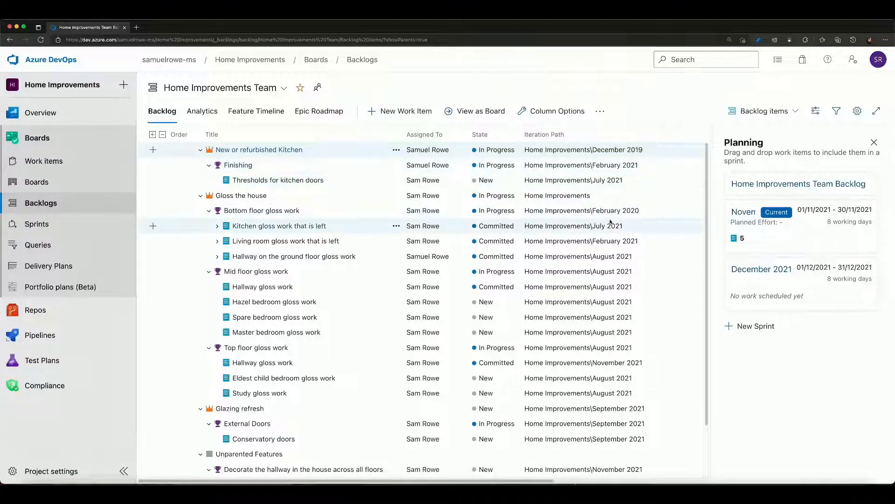
scroll(609, 221, down, 1)
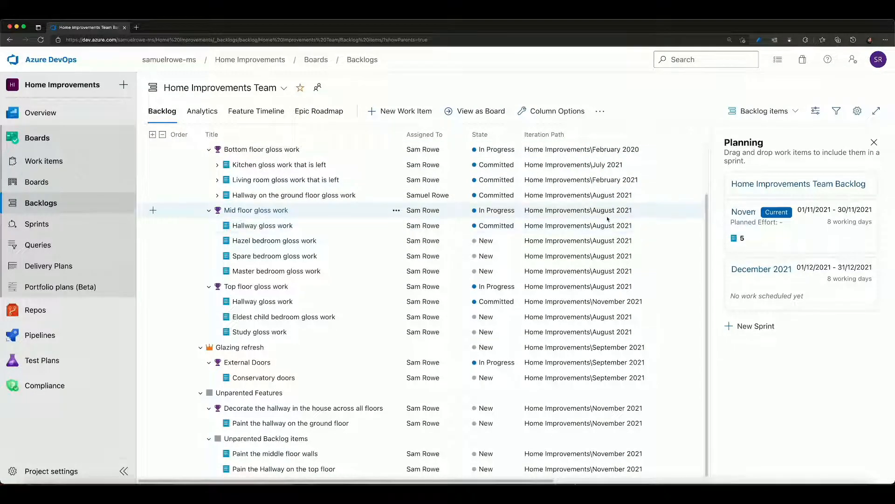
scroll(609, 219, up, 1)
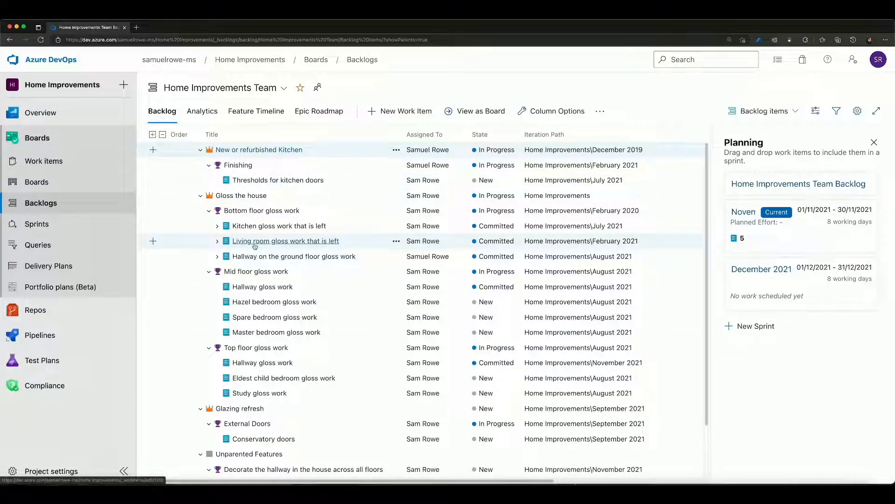
Move Bottom floor gloss work, Kitchen gloss work that is left, and its door frame and Door to hallway tasks into the November 2021 sprint
click(217, 226)
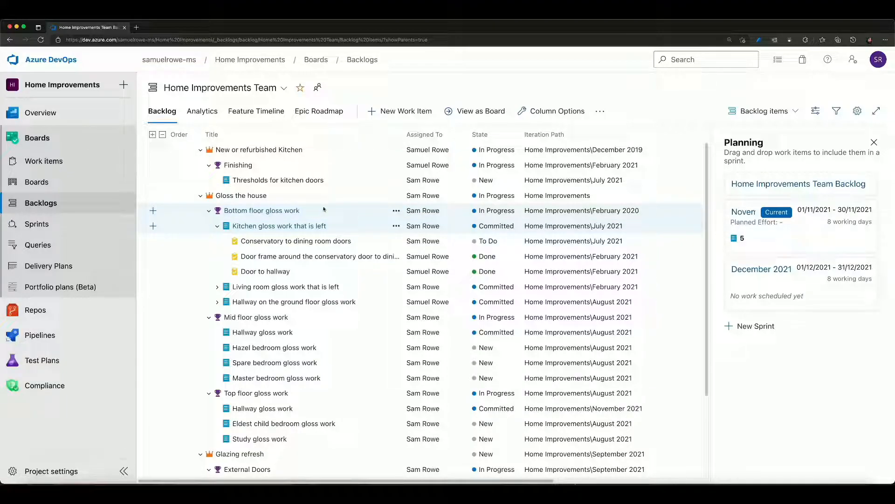
drag(316, 213, 799, 239)
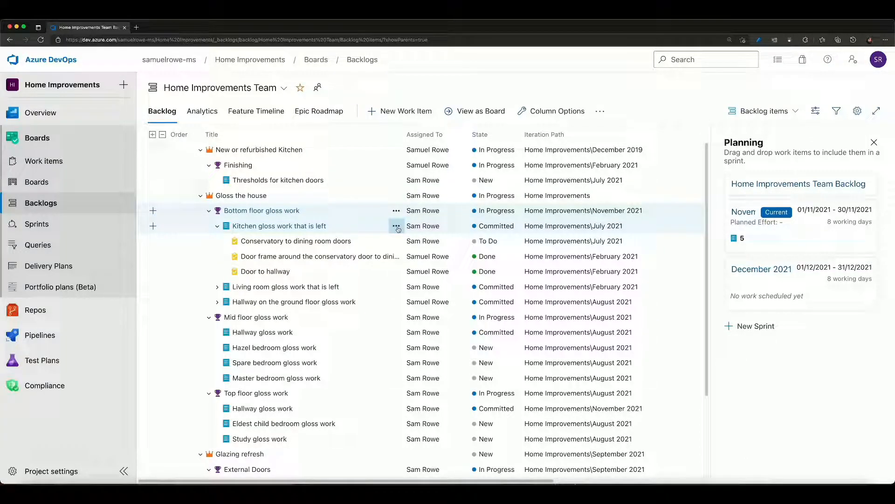
click(397, 227)
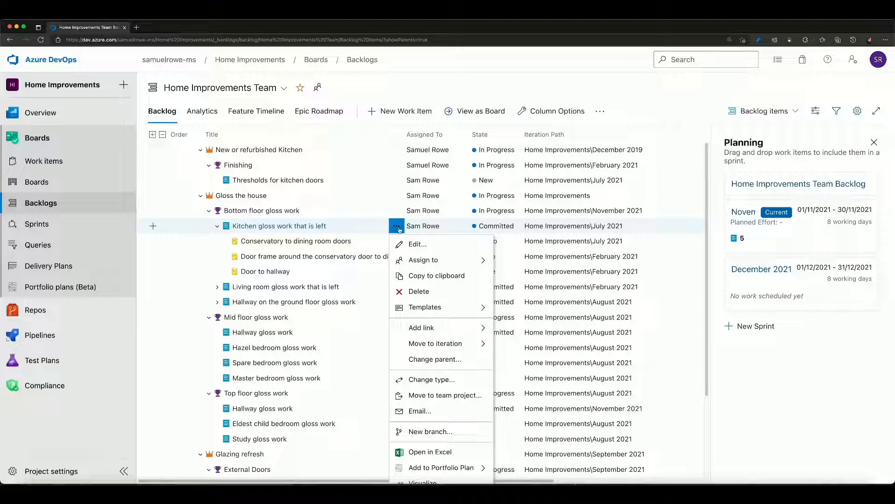
mouse_move(438, 347)
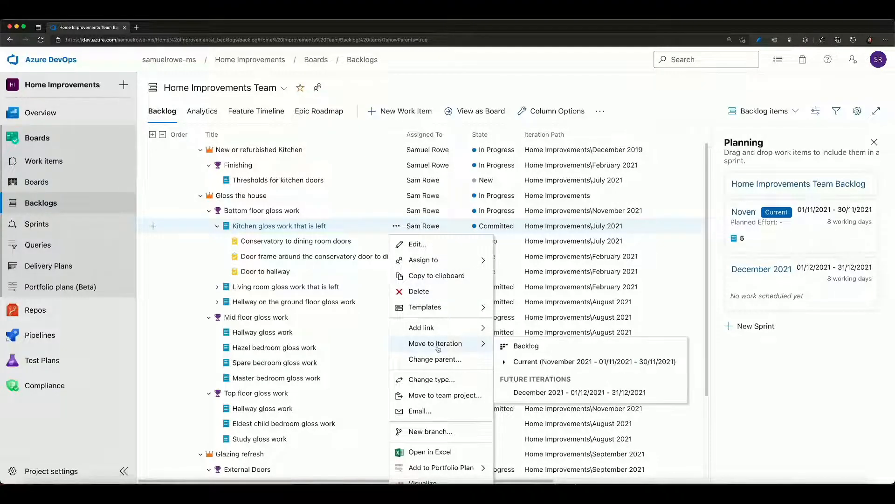
click(539, 364)
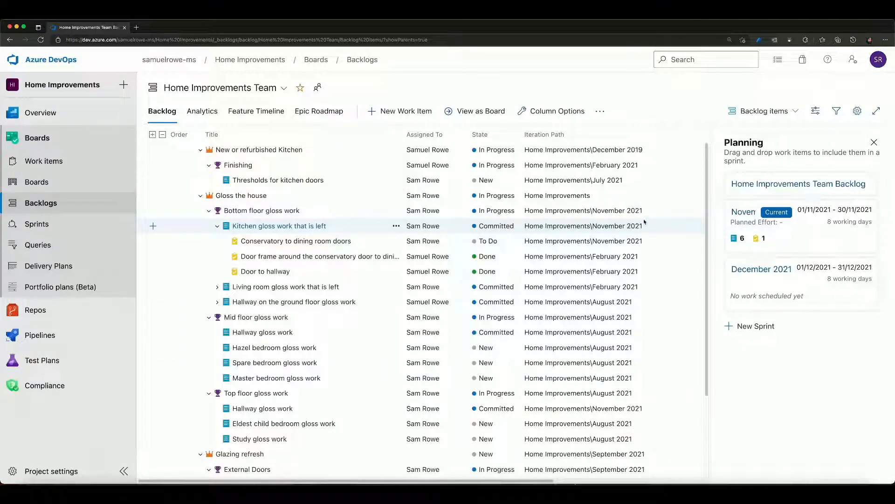
drag(396, 256, 799, 233)
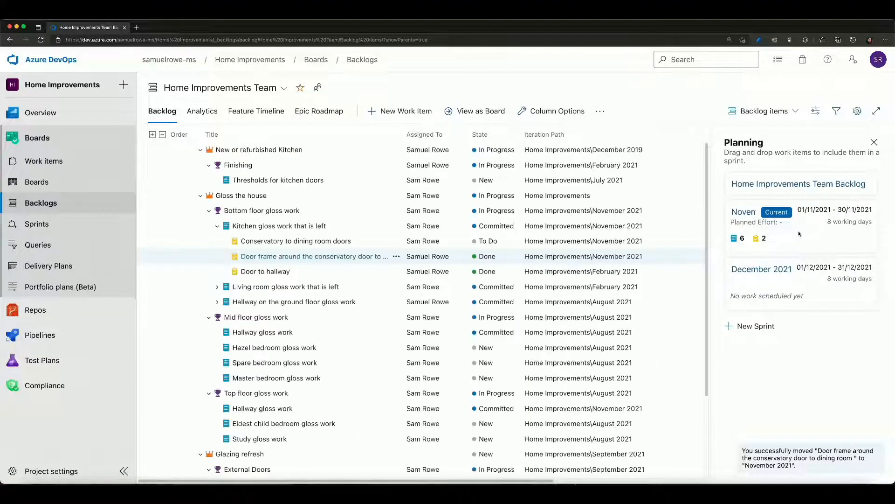
drag(343, 274, 746, 230)
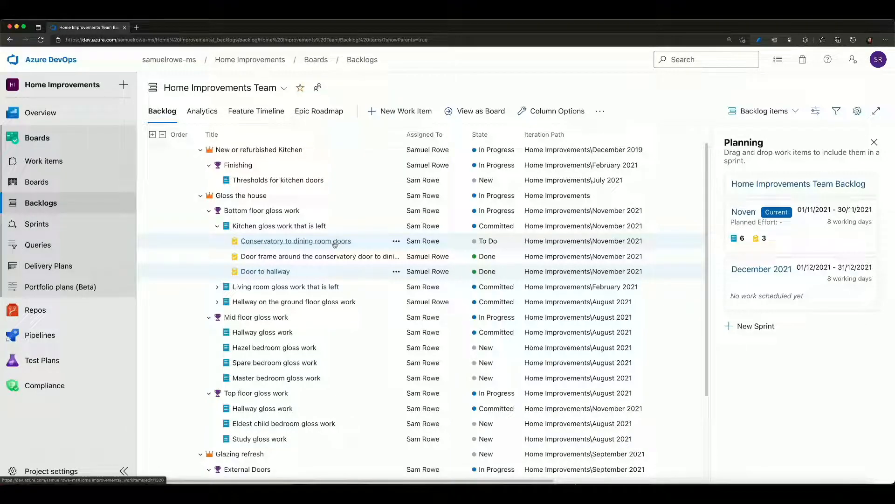
Set the state of task 1320 Conservatory to dining room doors to In Progress and save it
click(293, 242)
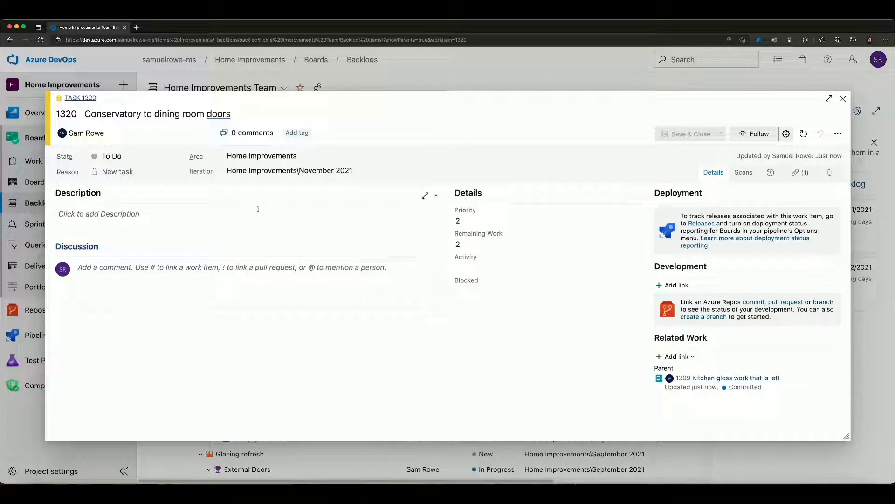
click(168, 157)
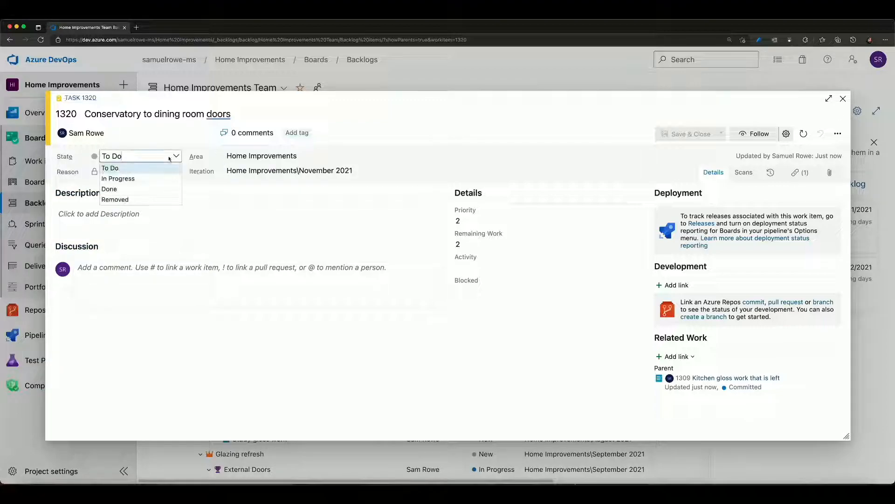
click(127, 180)
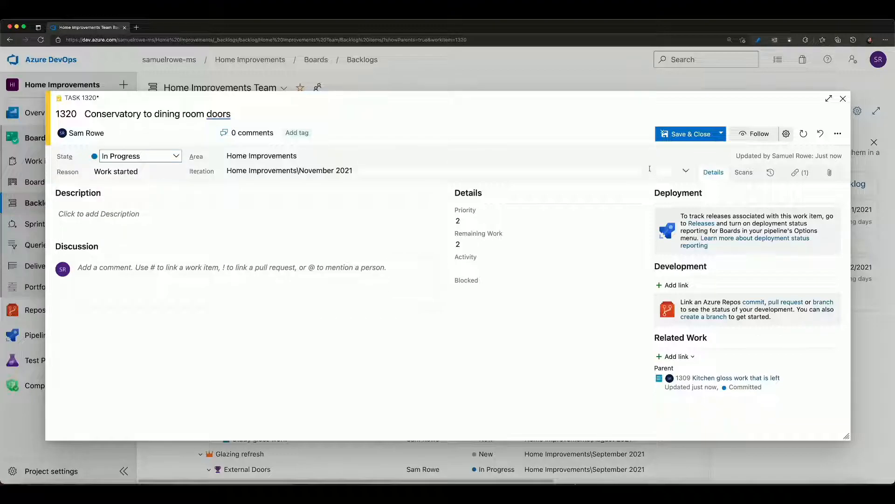
click(683, 135)
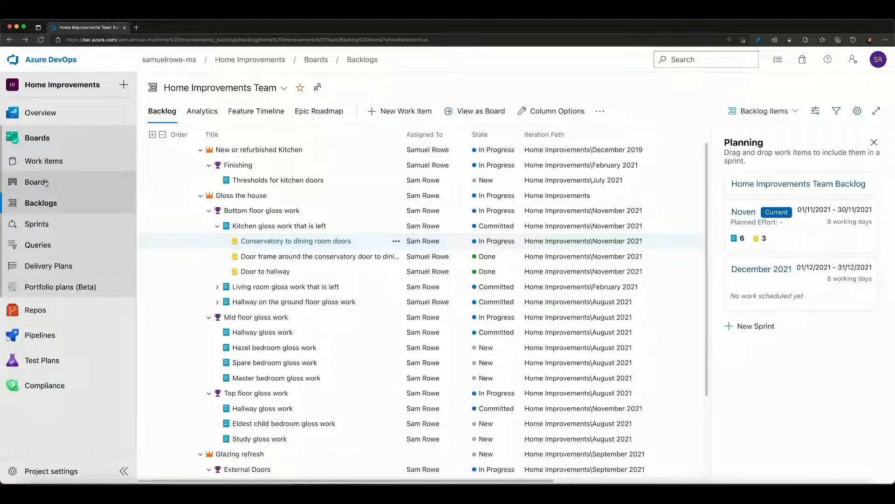
Open the team's current sprint taskboard and check the list of sprints and the sprint's capacity settings
click(37, 224)
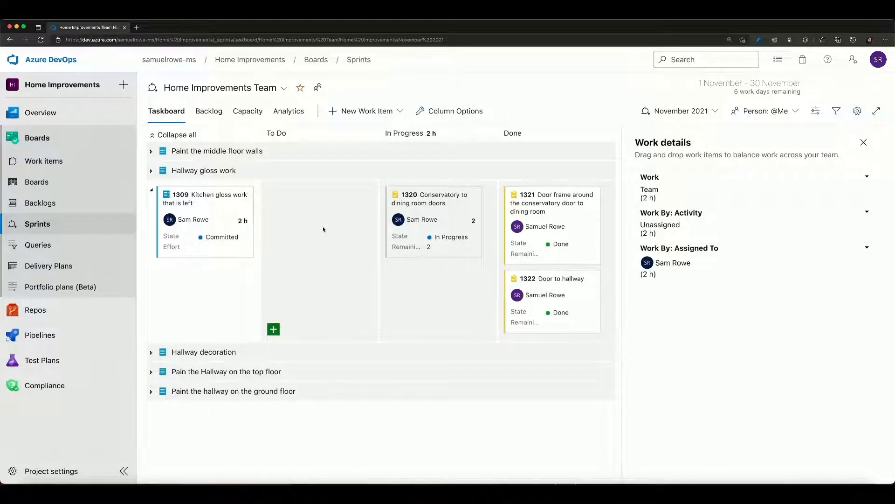
click(668, 113)
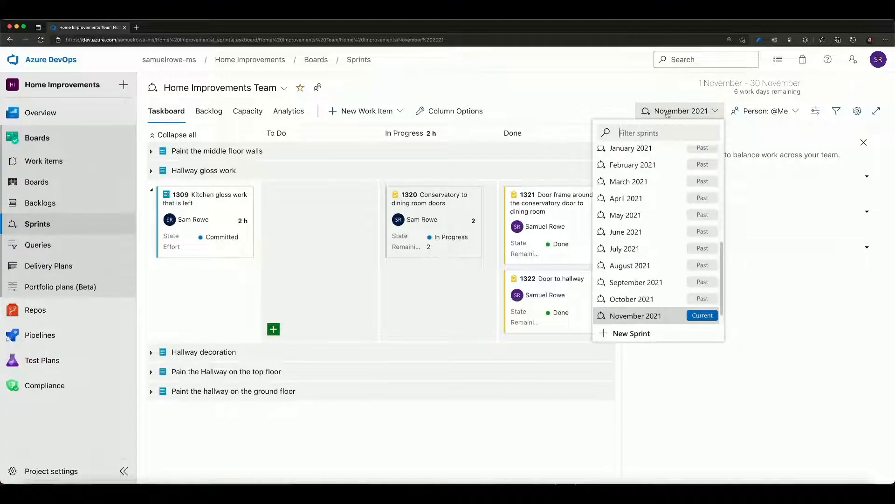
click(584, 105)
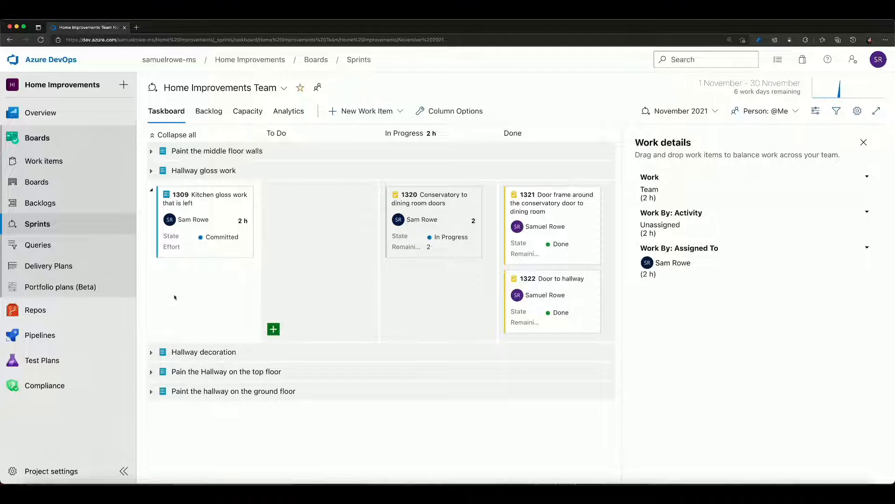
click(252, 112)
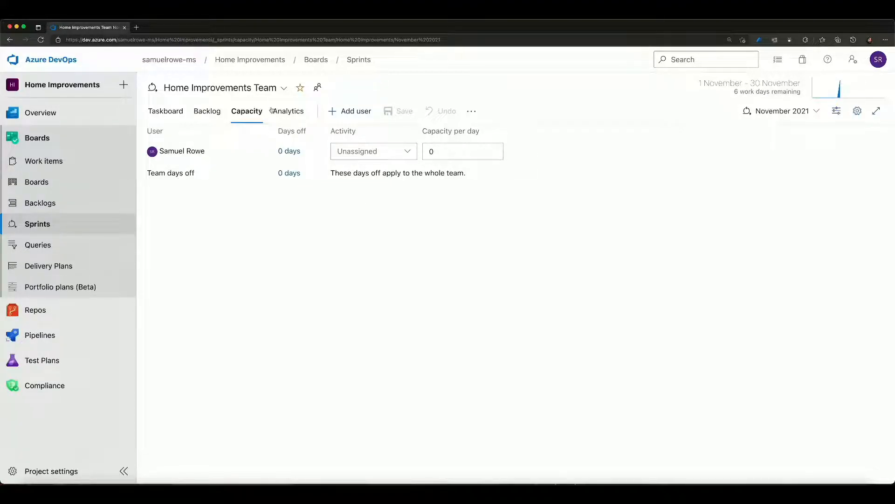
click(179, 113)
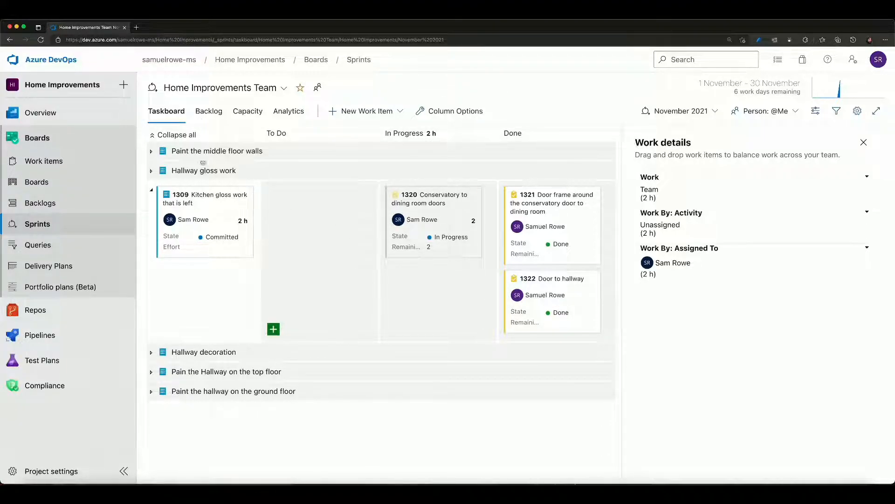
Expand the Hallway gloss work, Paint the middle floor walls and Hallway decoration rows on the taskboard and examine the task cards
click(151, 170)
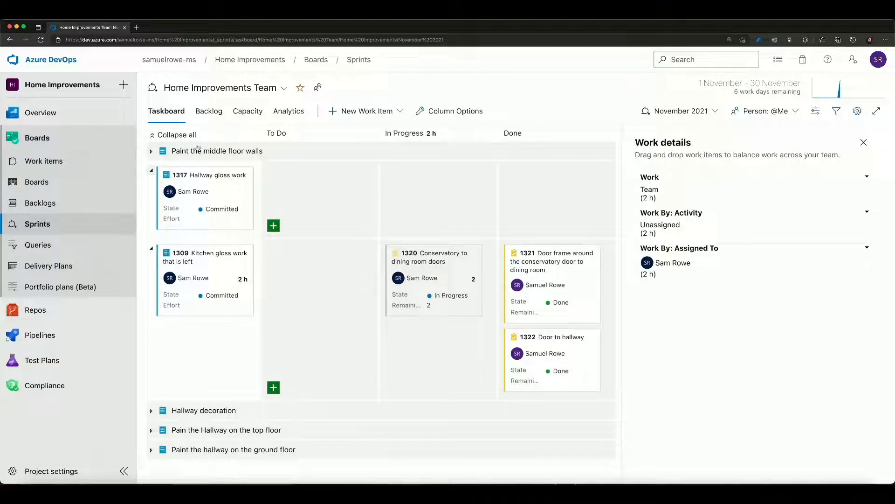
click(151, 151)
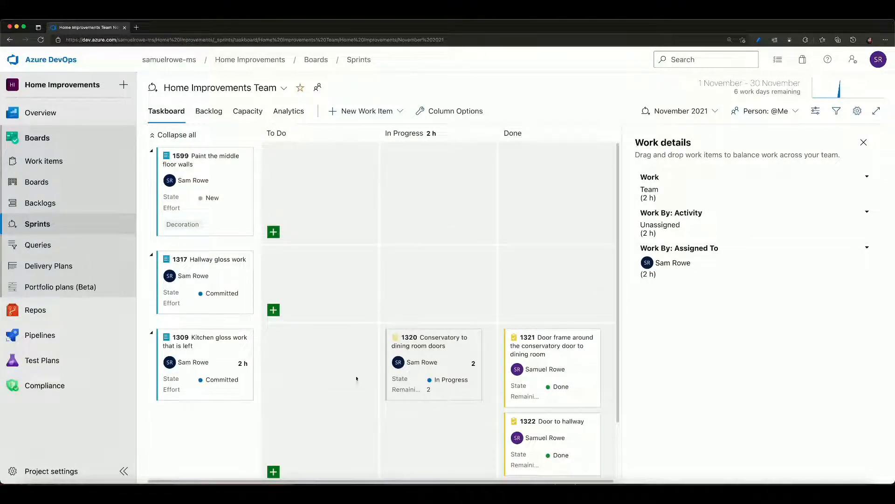
drag(620, 305, 619, 397)
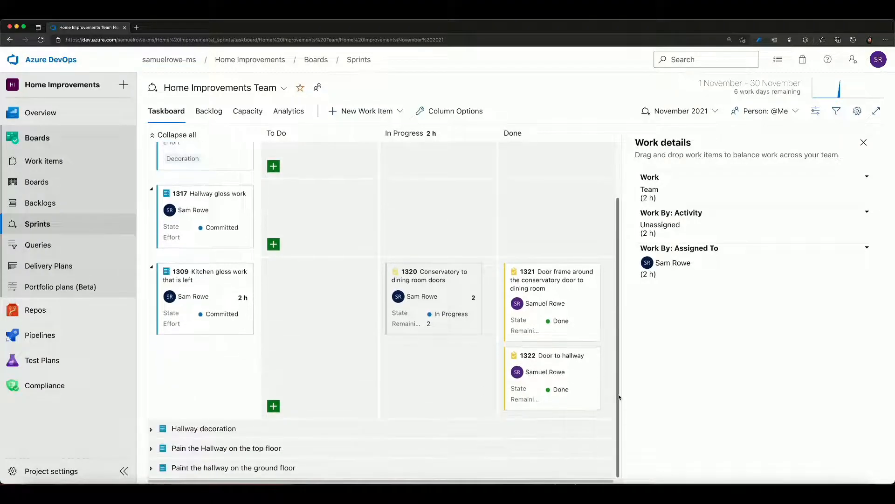
click(151, 428)
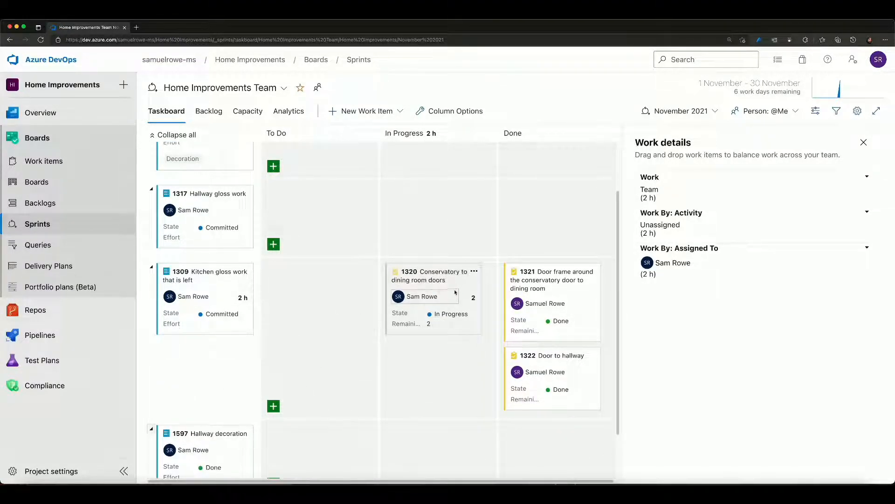
drag(455, 293, 478, 310)
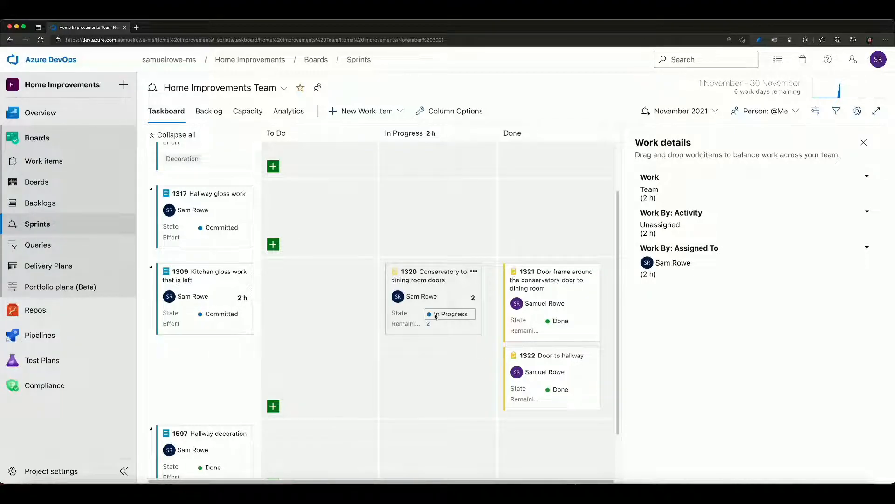
Create a new work item query with an added clause Tags Contains Decoration, and run it
click(36, 254)
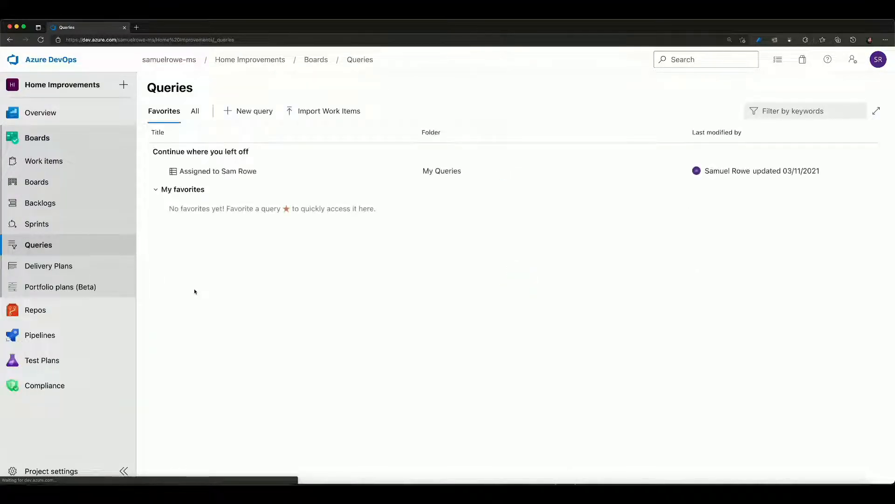
click(243, 106)
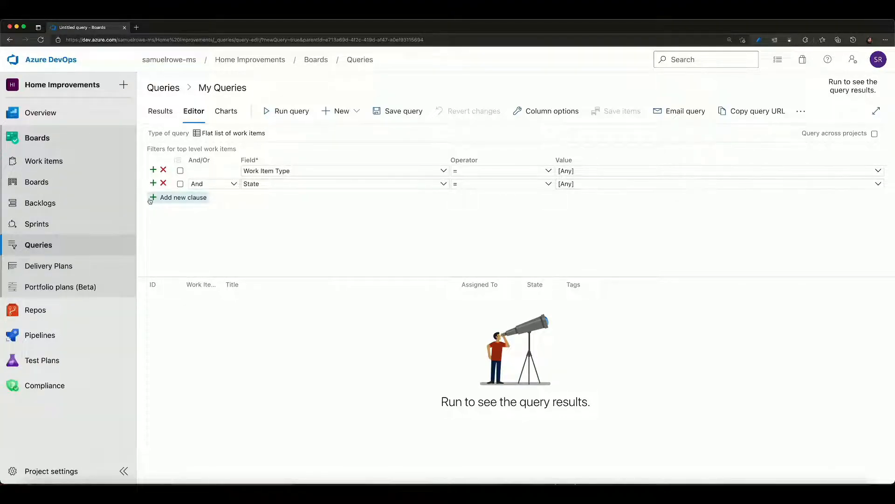
click(184, 198)
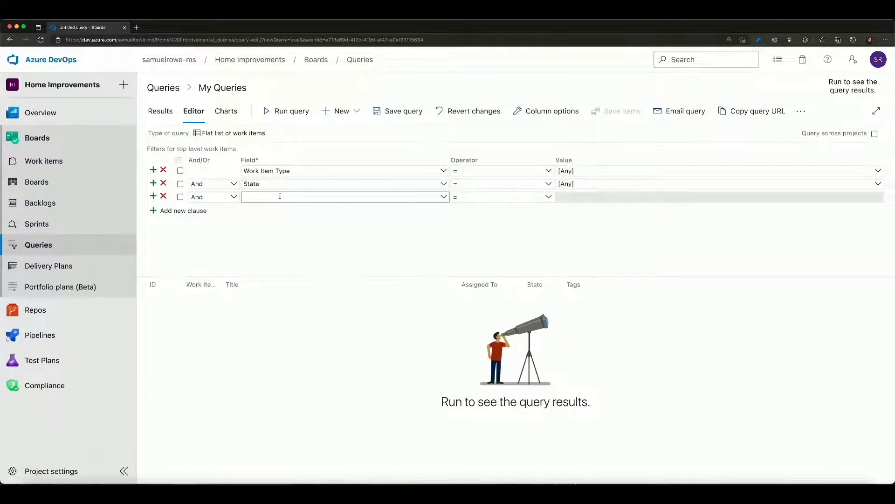
text(Tags)
click(617, 199)
text(Decoration)
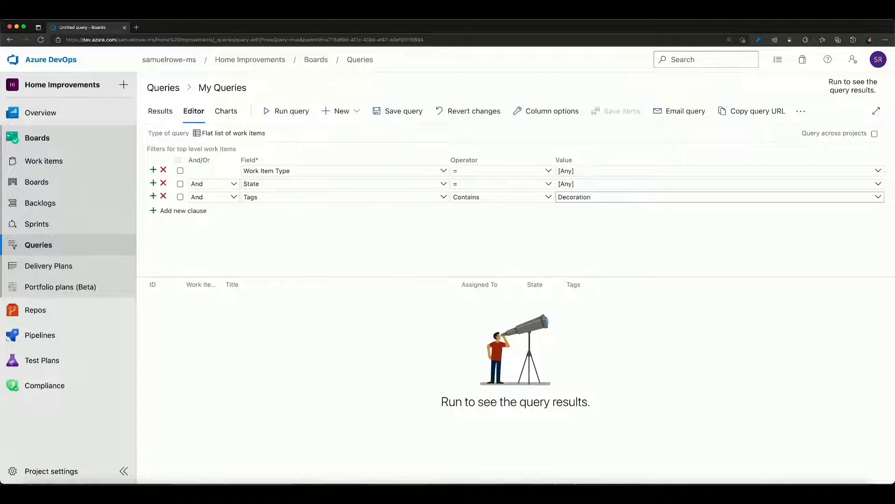
click(878, 197)
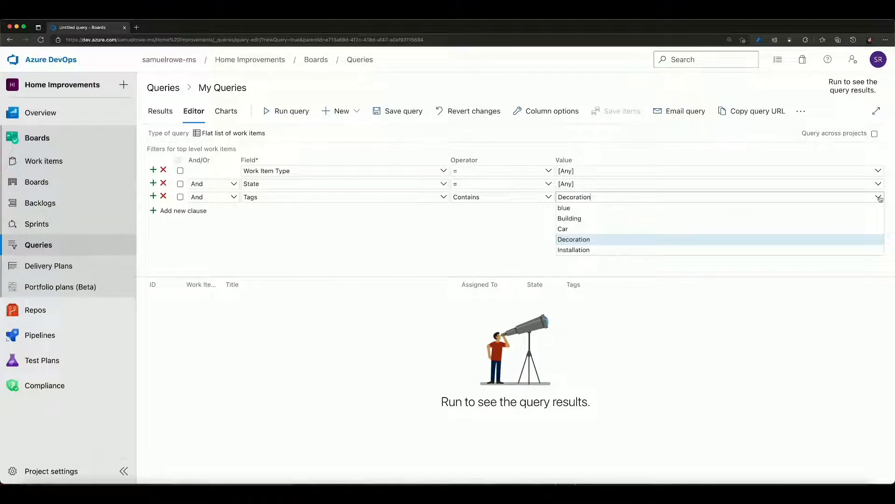
click(570, 240)
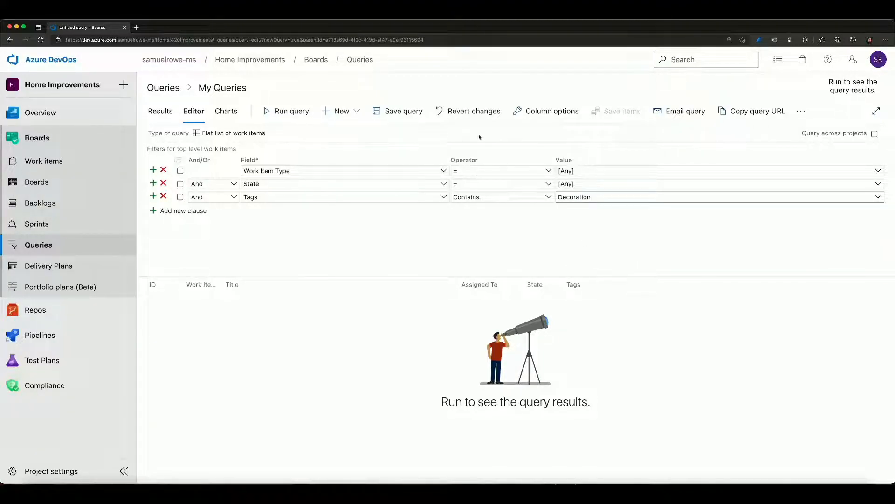
click(299, 114)
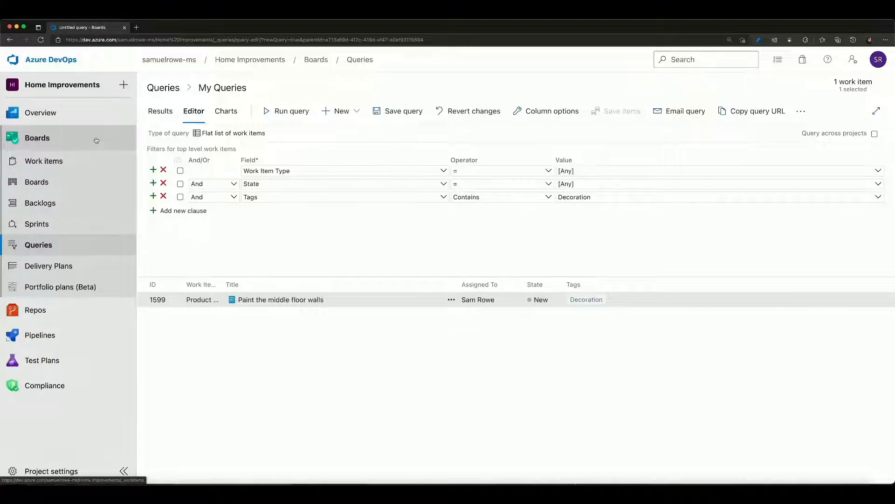
Open the team's dashboard, leaving the query unsaved
mouse_move(60, 112)
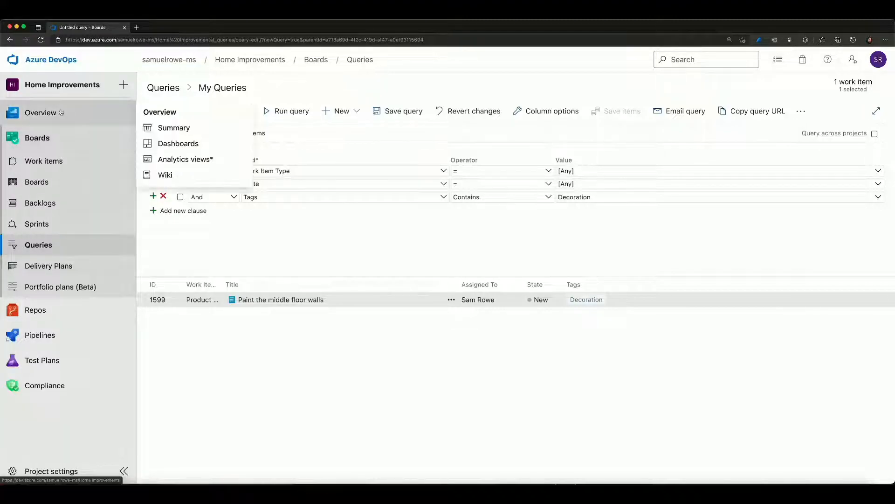
click(176, 143)
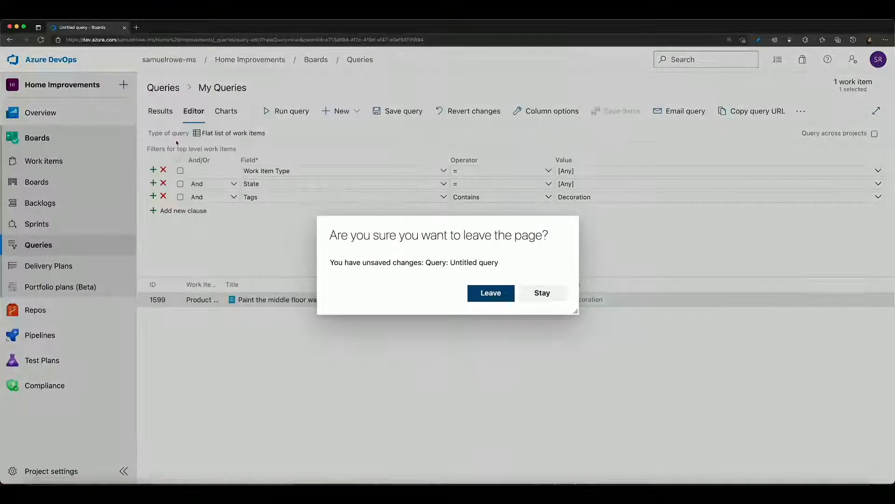
click(508, 293)
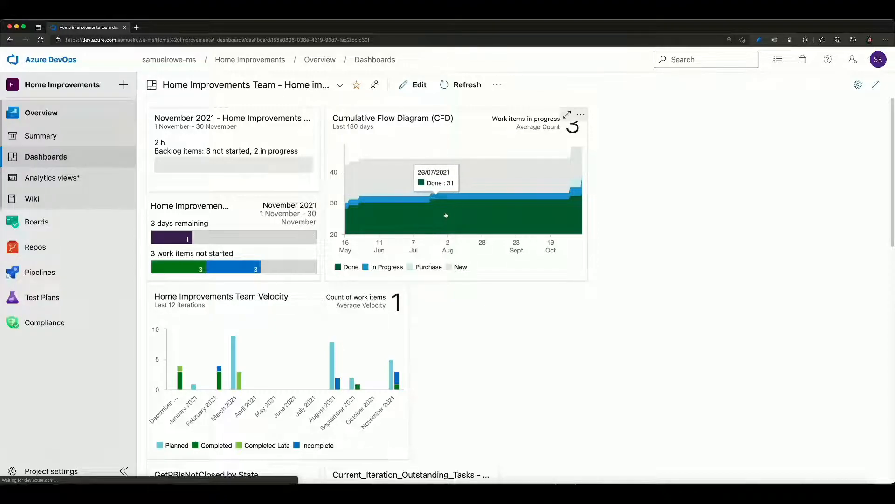
Open the backlog from the dashboard's November 2021 sprint widget, return to the dashboard, and examine the Home Improvements Team Velocity chart
click(239, 215)
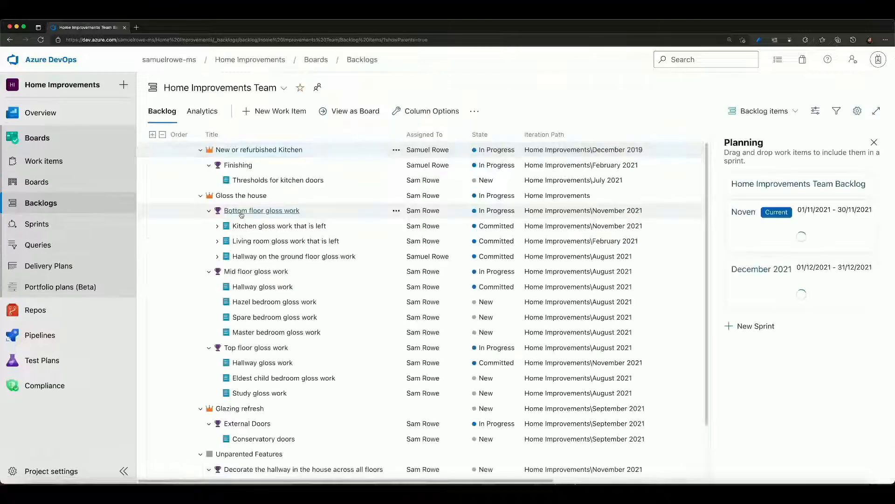
click(10, 40)
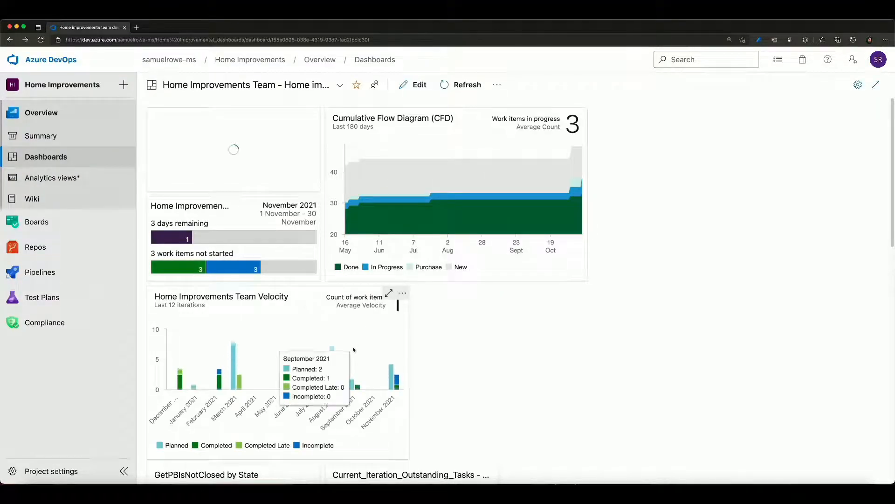
scroll(353, 350, down, 3)
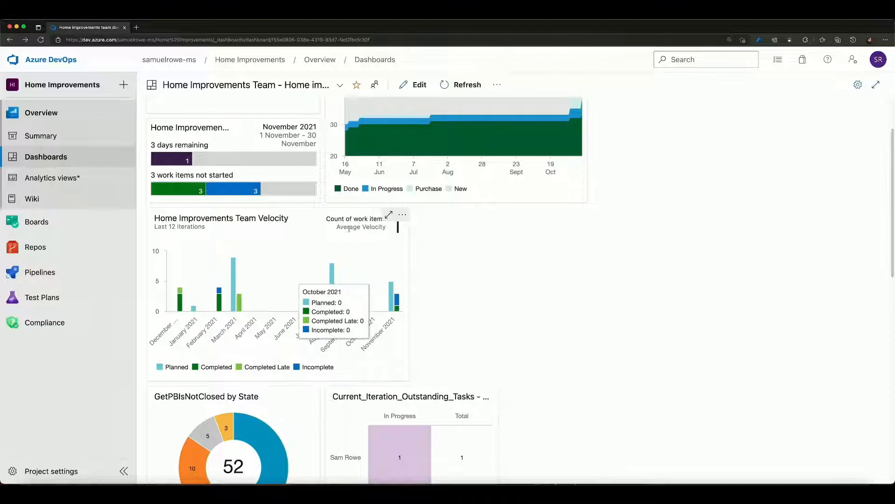
mouse_move(239, 298)
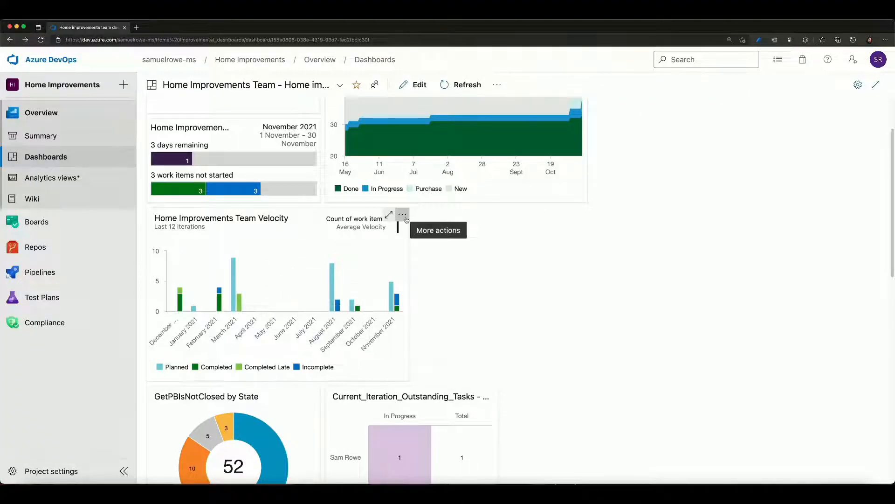
Open the Home Improvements Team Velocity widget's configuration, review its team, velocity, iteration and advanced settings, and close it without changes
click(402, 215)
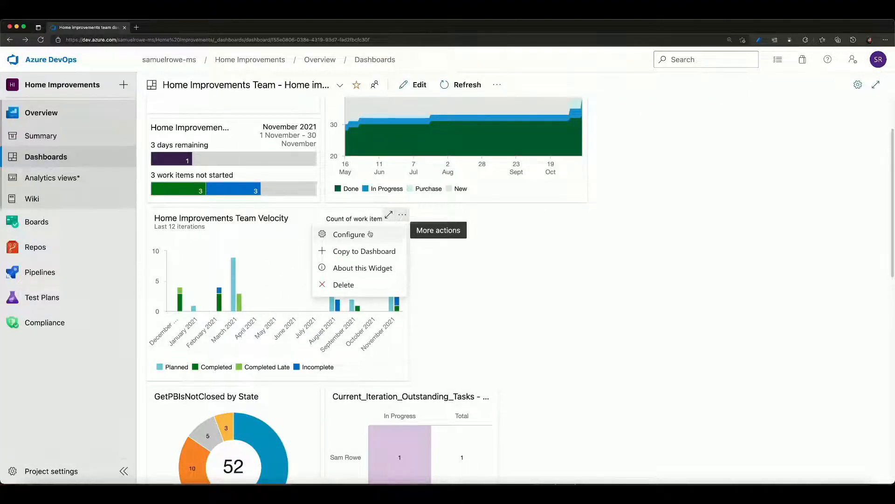
click(360, 233)
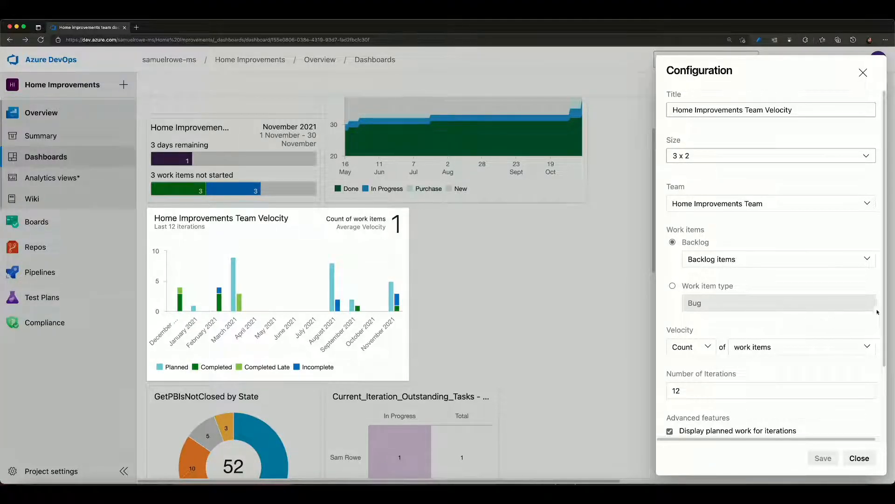
drag(883, 311, 883, 380)
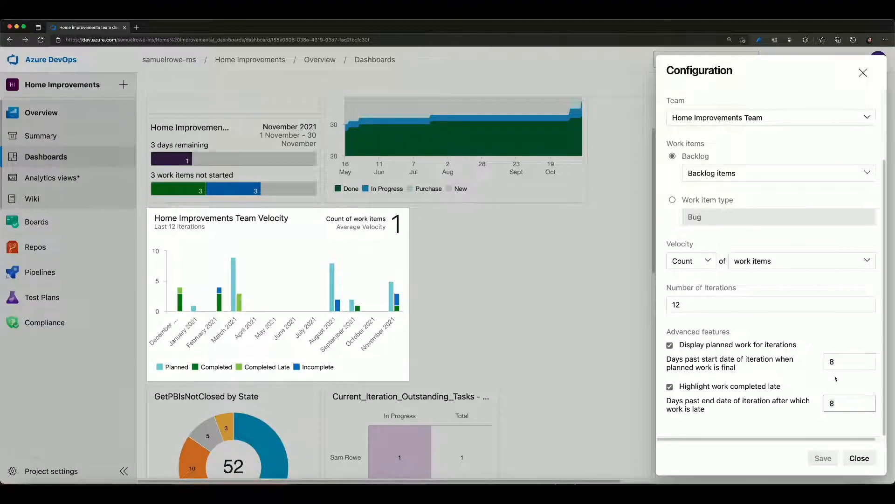
click(858, 458)
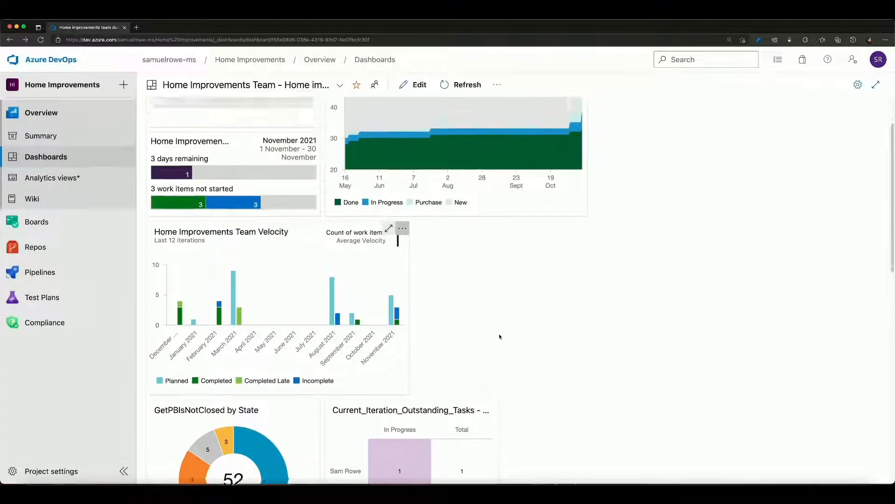
Examine the GetPBIsNotClosed by State, Current_Iteration_Outstanding_Tasks, Cycle Time and Burndown charts on the dashboard
scroll(500, 337, down, 7)
scroll(500, 336, up, 6)
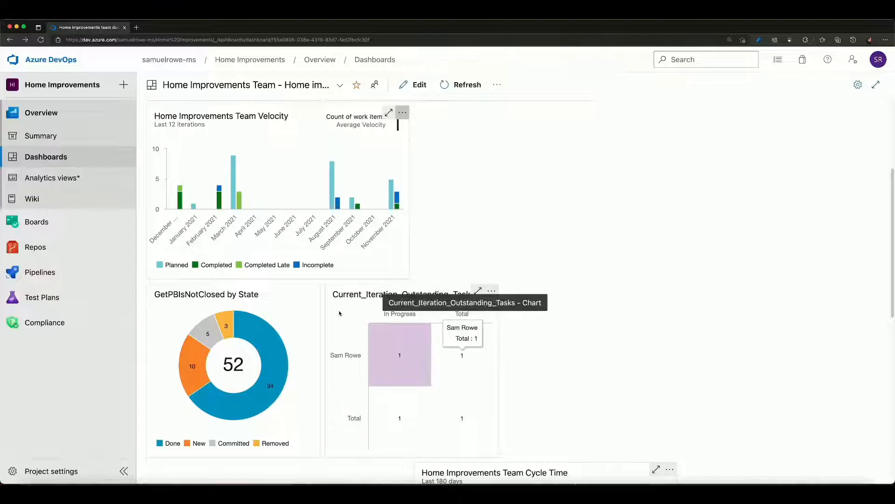
mouse_move(433, 337)
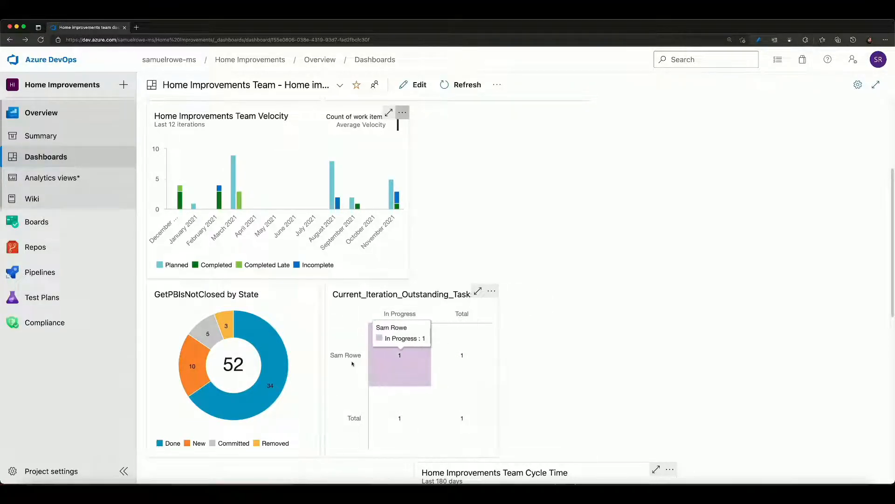
mouse_move(259, 339)
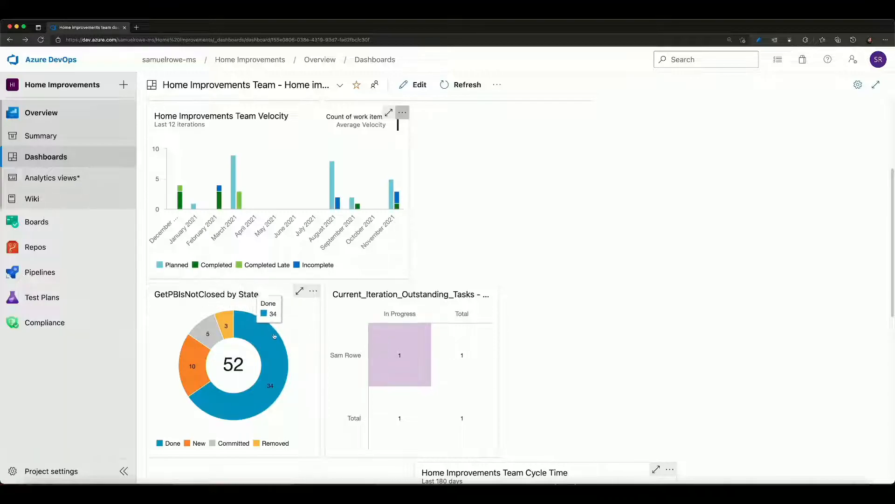
scroll(300, 354, down, 1)
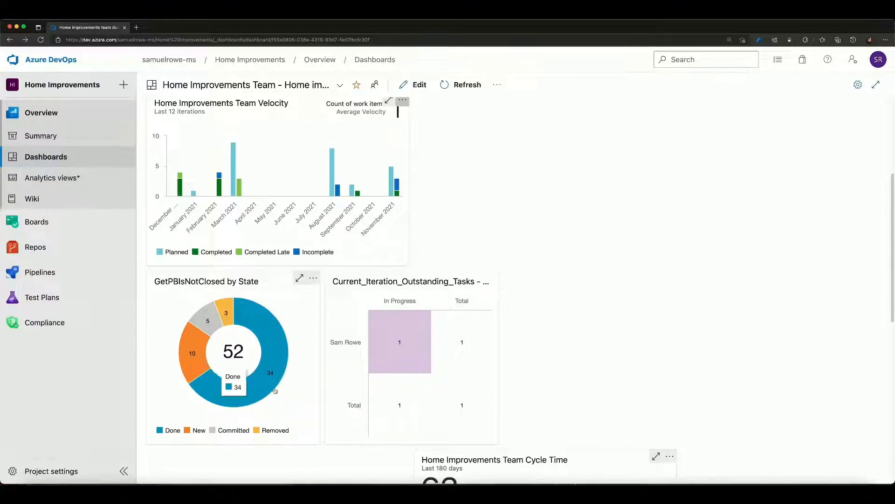
scroll(578, 343, down, 6)
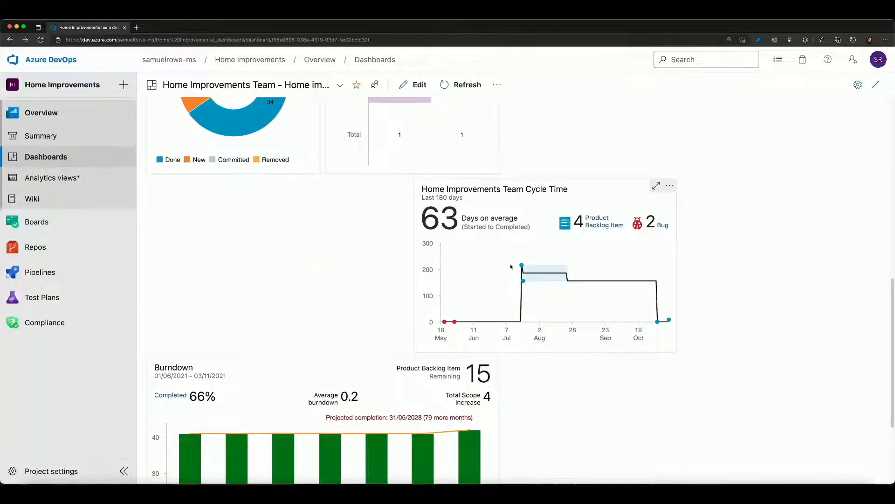
scroll(541, 385, down, 3)
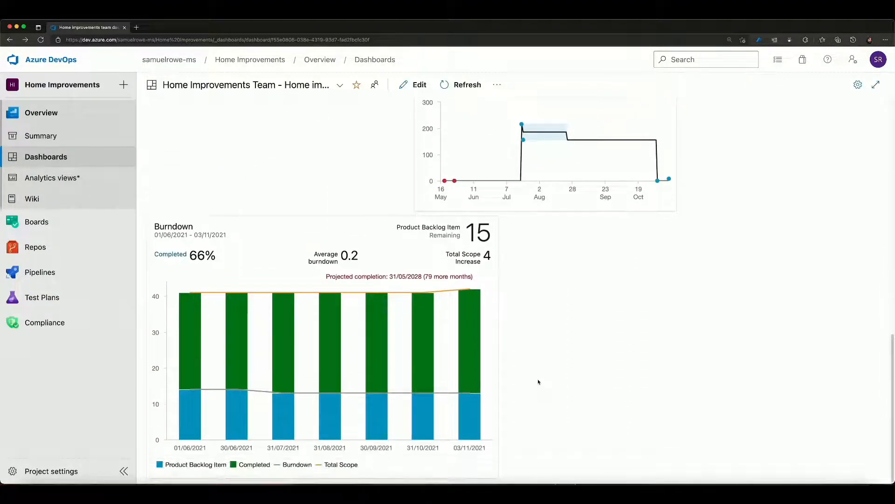
mouse_move(438, 366)
mouse_move(469, 357)
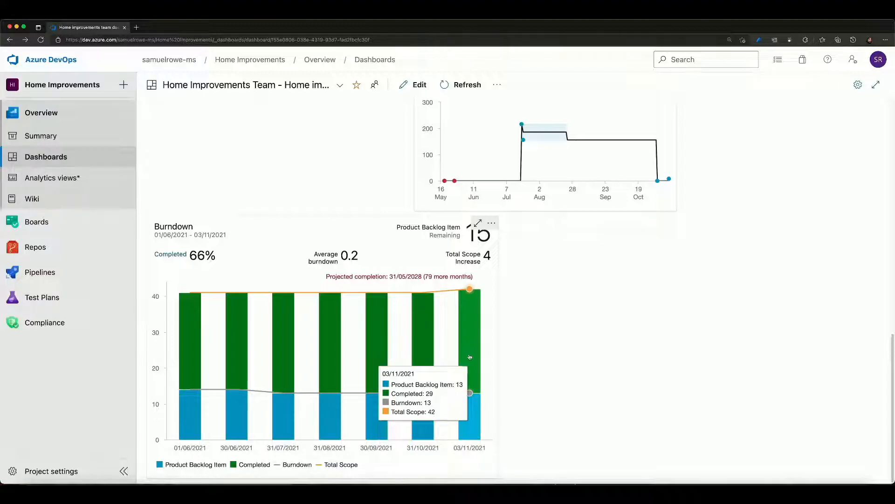
Add a Markdown widget to the dashboard in the empty space beside the Home Improvements Team Velocity chart and finish editing
scroll(598, 394, up, 15)
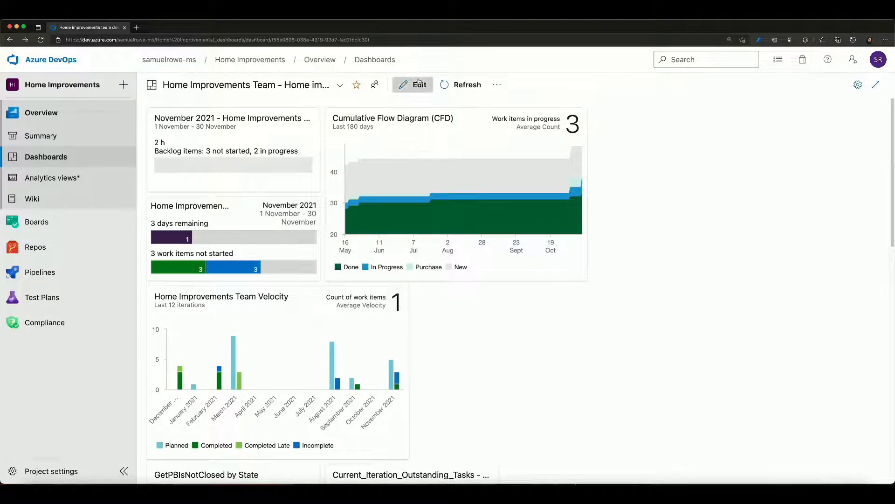
click(412, 84)
scroll(750, 307, down, 7)
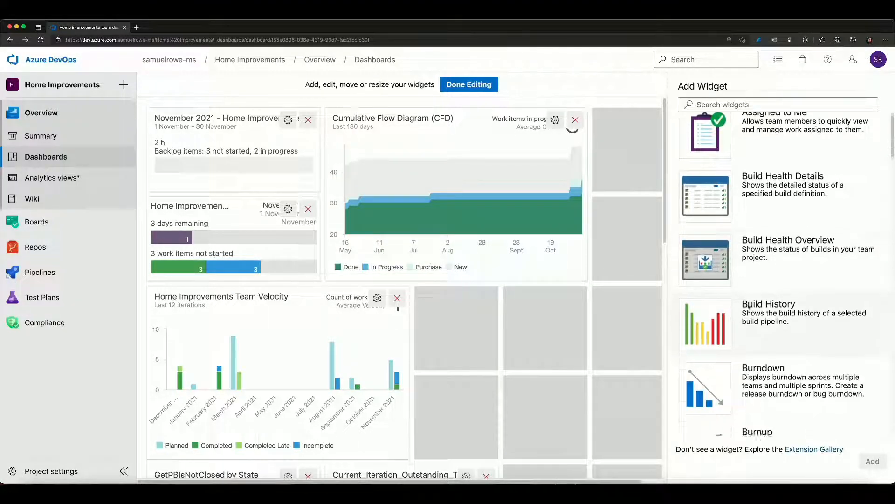
scroll(749, 306, down, 3)
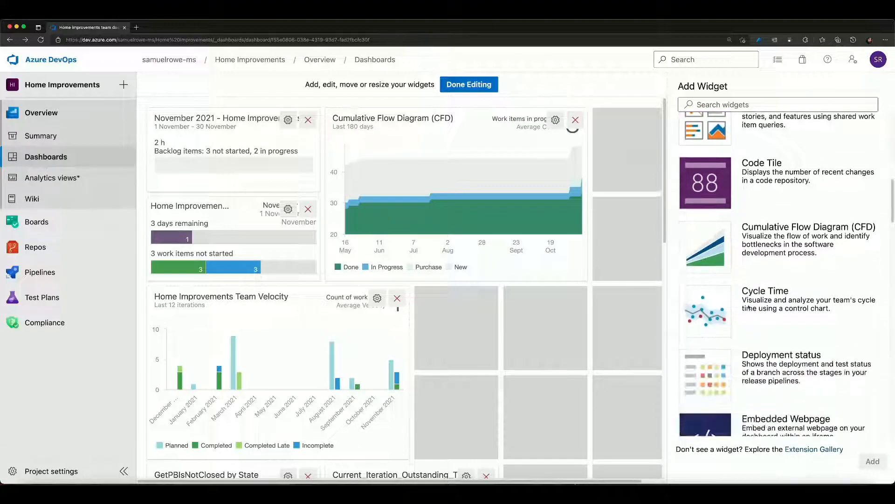
scroll(749, 306, down, 5)
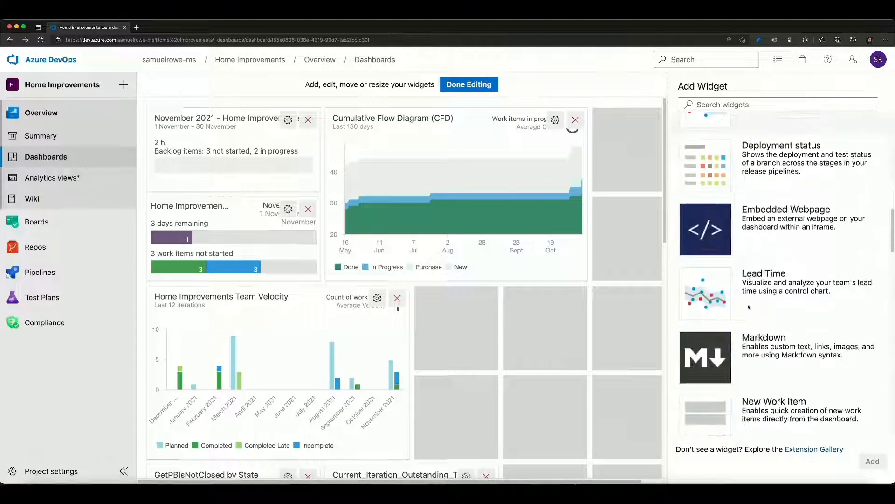
scroll(758, 327, down, 1)
drag(746, 289, 454, 307)
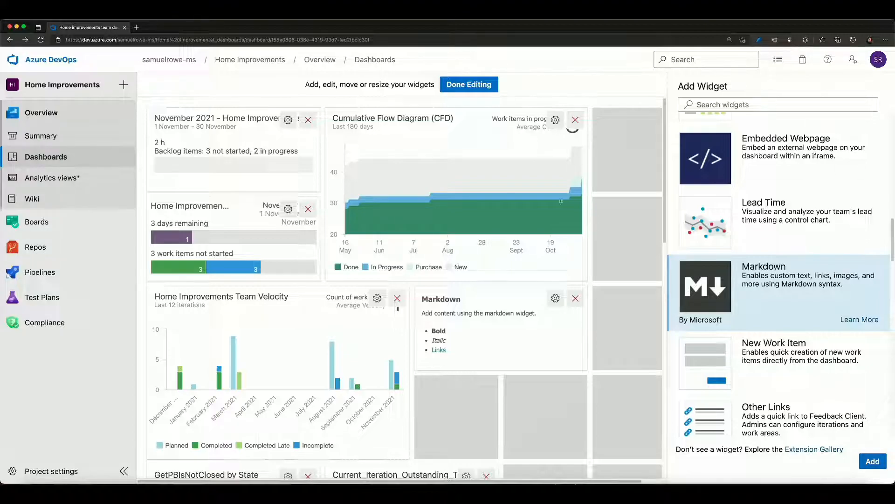
click(463, 84)
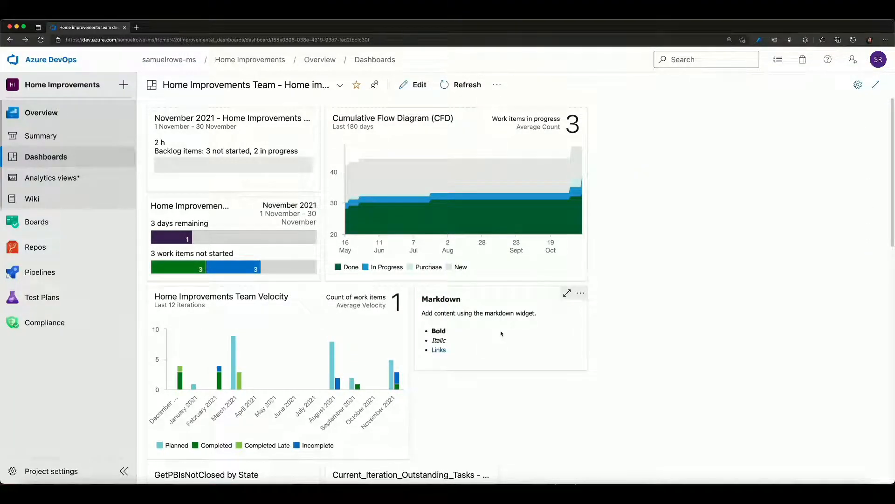
Open the new dashboard form, review the Team Dashboard and Project Dashboard types, and cancel without creating one
click(306, 86)
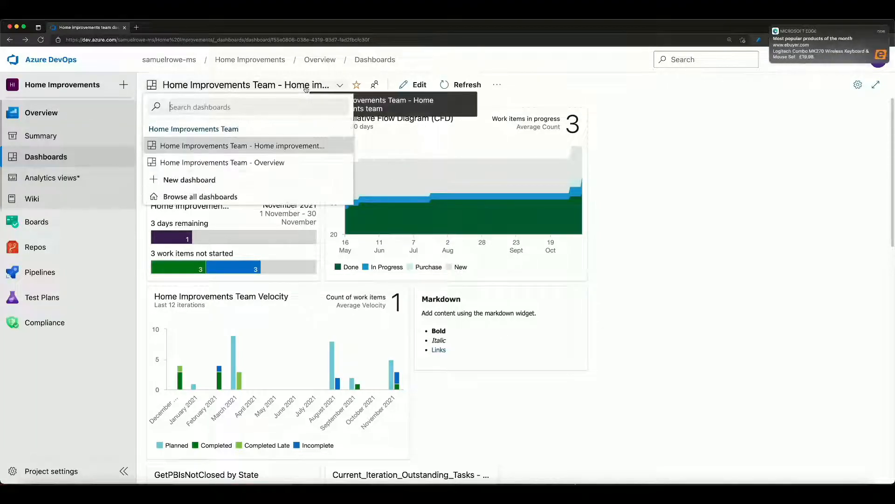
click(200, 180)
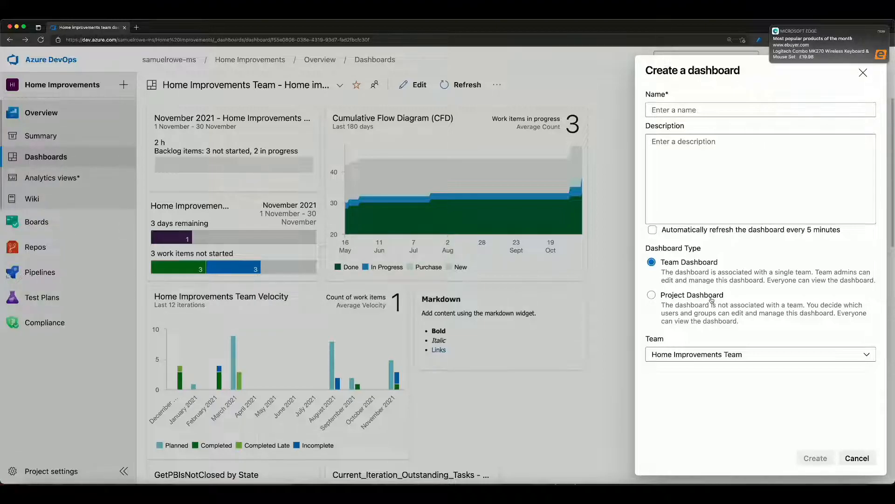
click(857, 457)
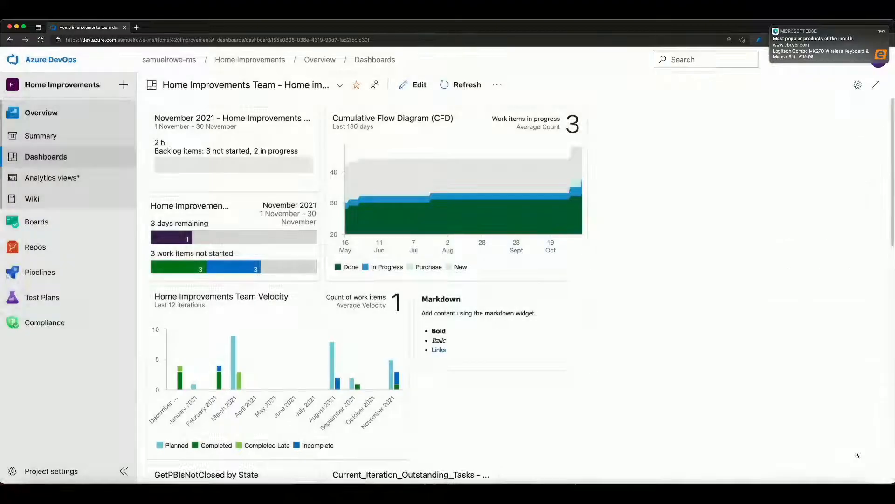